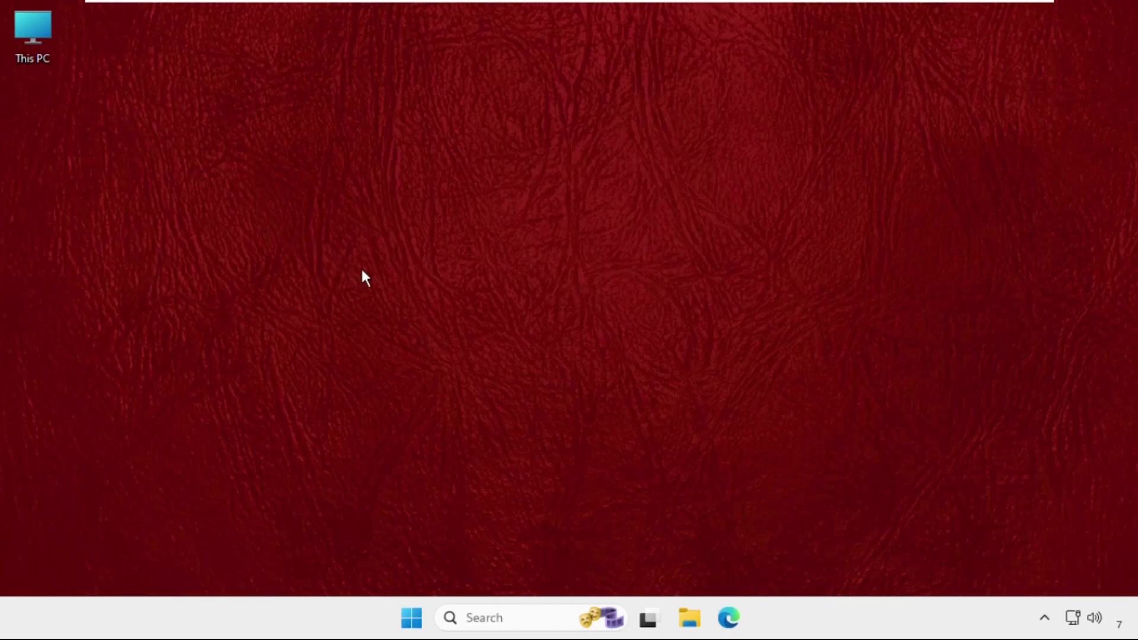
Refresh the desktop, then search 'services' and launch the Services app from the results.
right_click(259, 197)
left_click(325, 269)
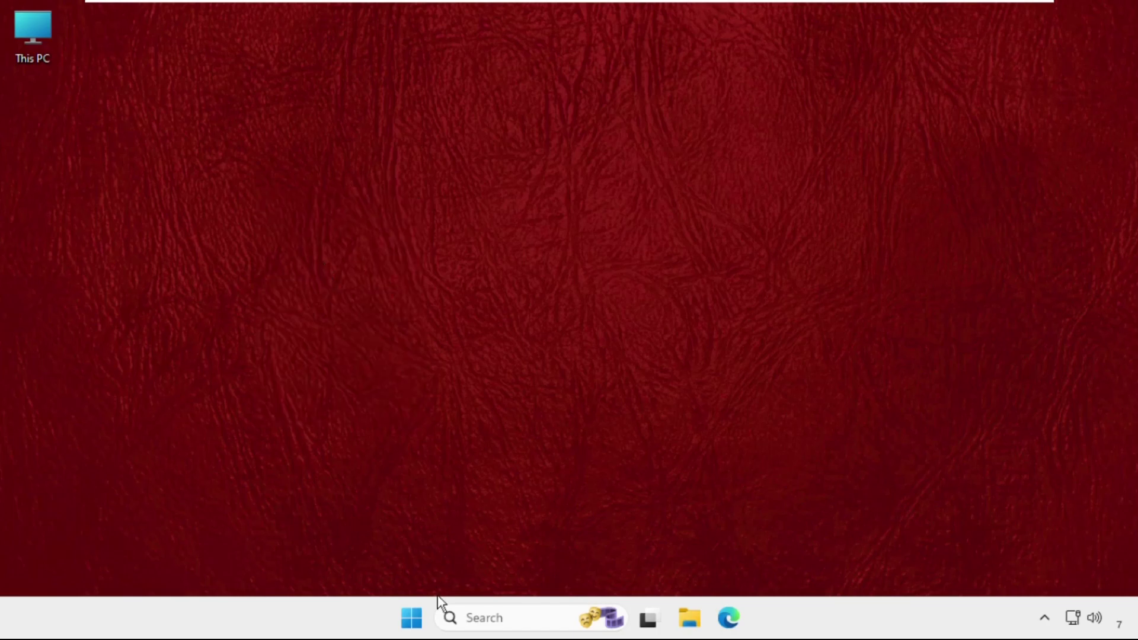
left_click(468, 621)
type("s")
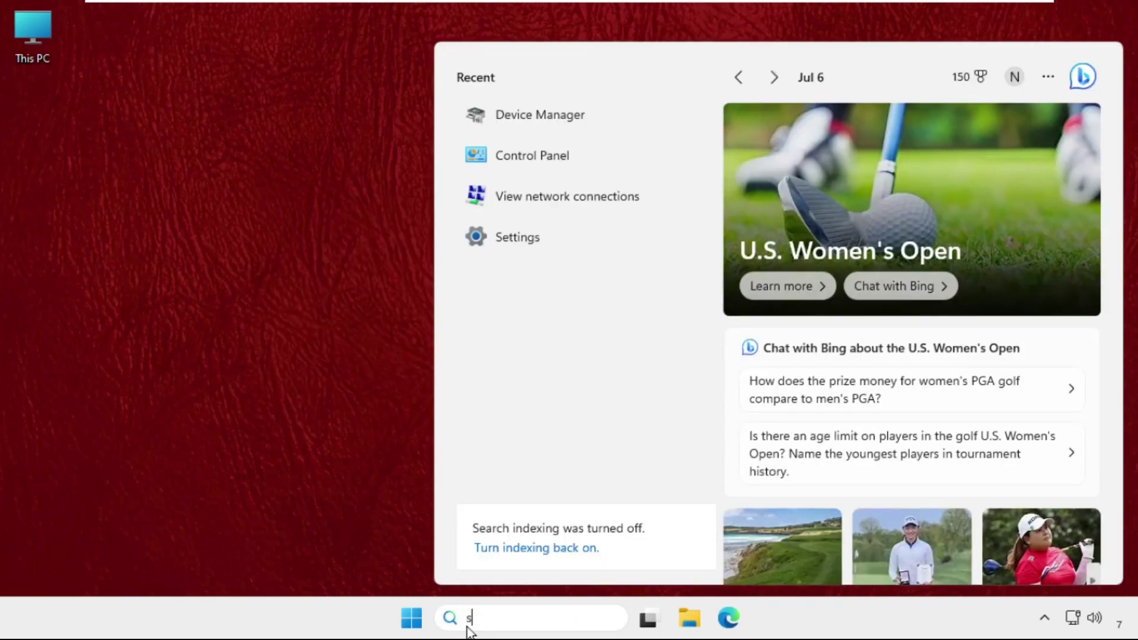
type("ervicee")
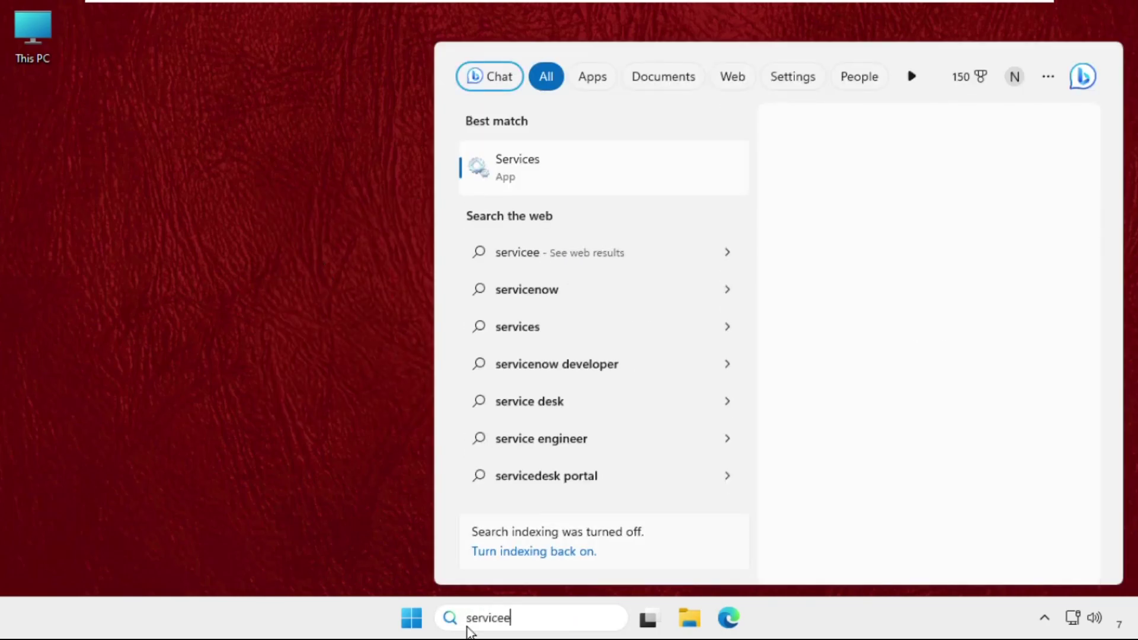
type("=")
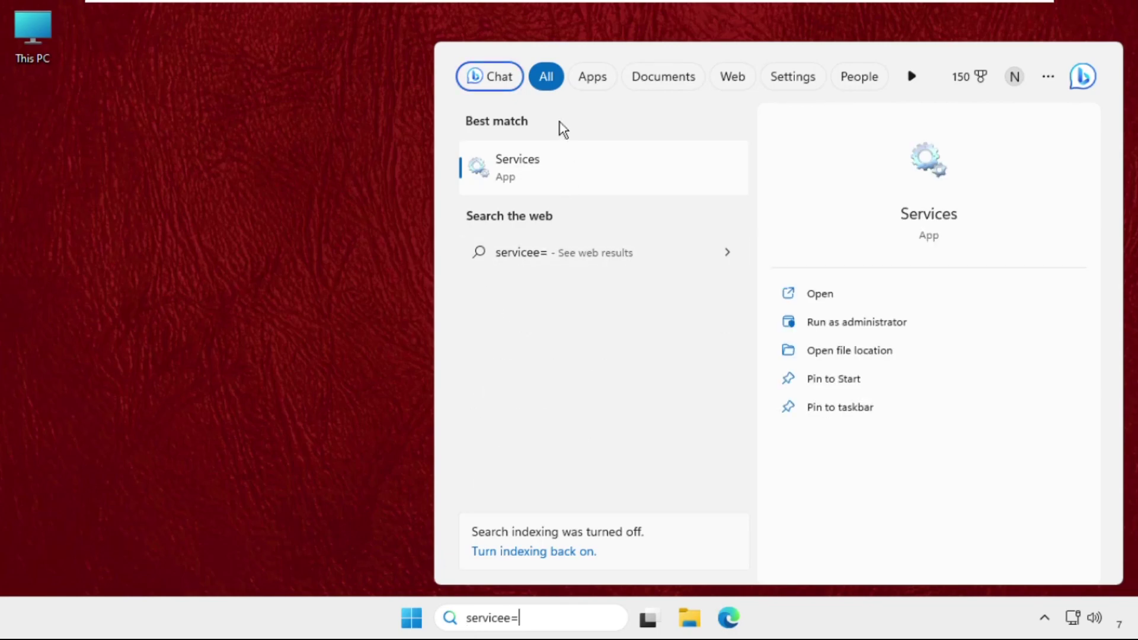
left_click(562, 172)
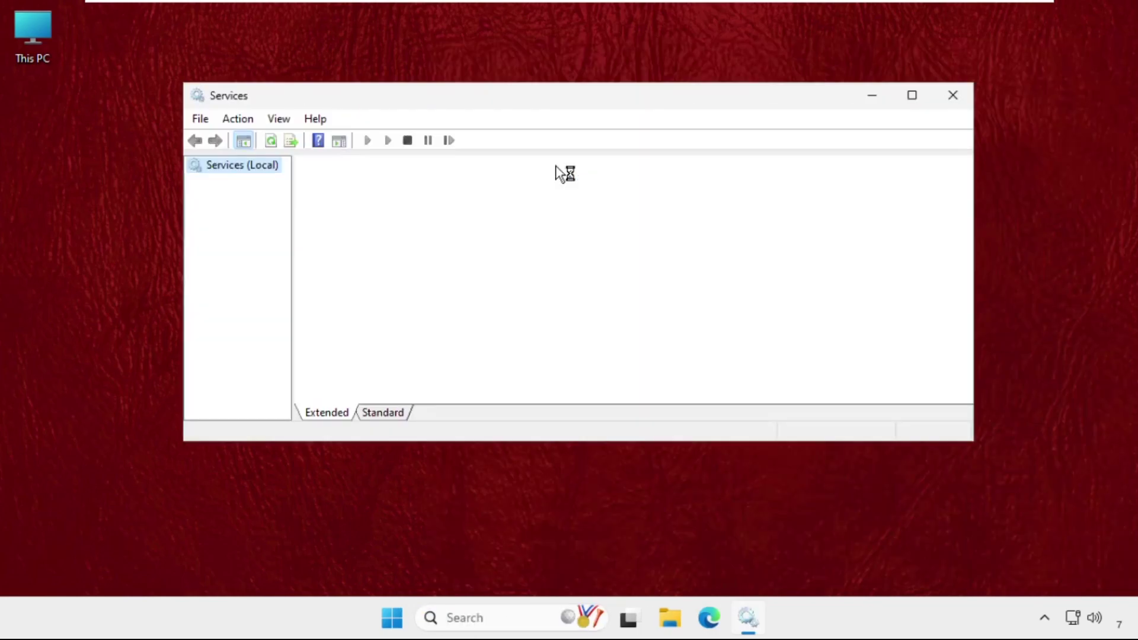
left_click_drag(365, 92, 353, 76)
left_click(531, 229)
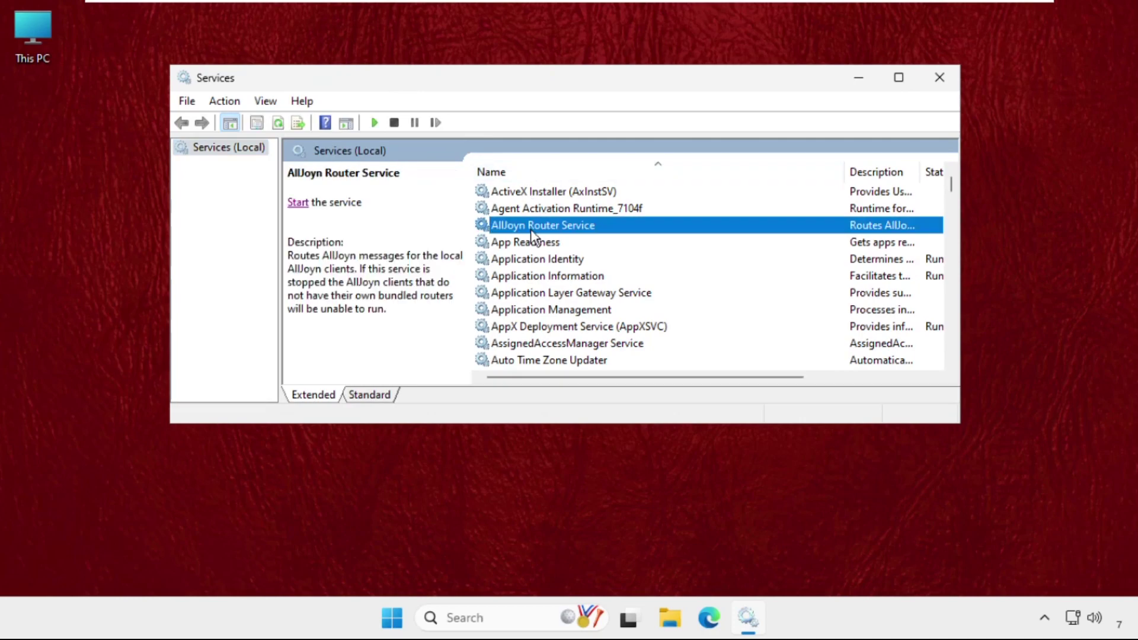
type("rem")
key("Down")
key("Down")
key("Down")
key("Down")
key("Down")
key("Down")
key("Down")
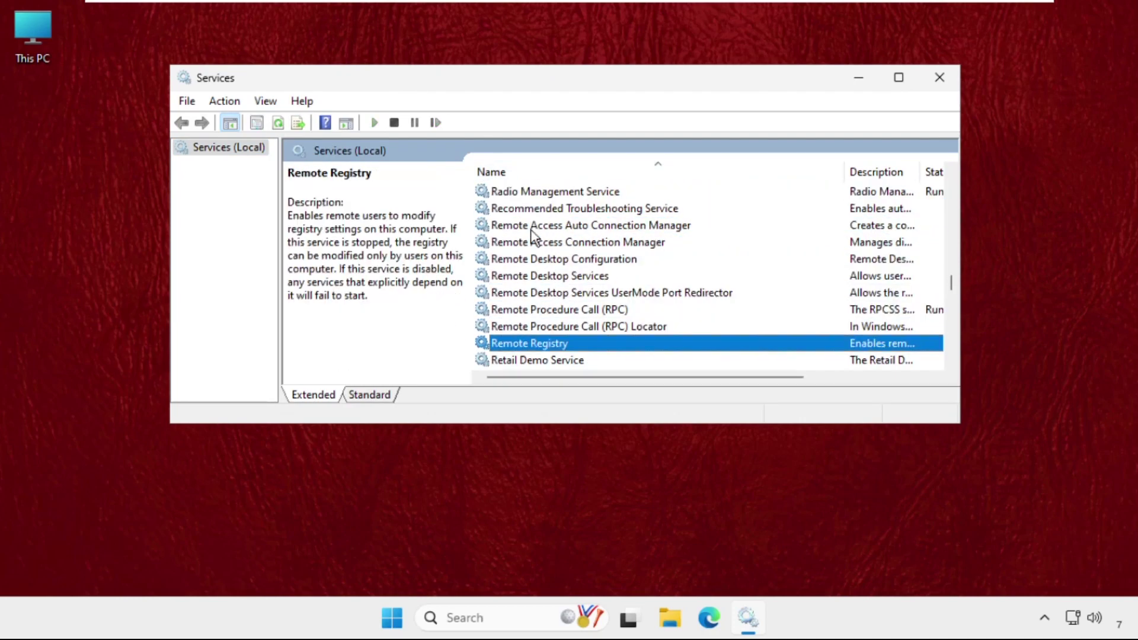
key("Down")
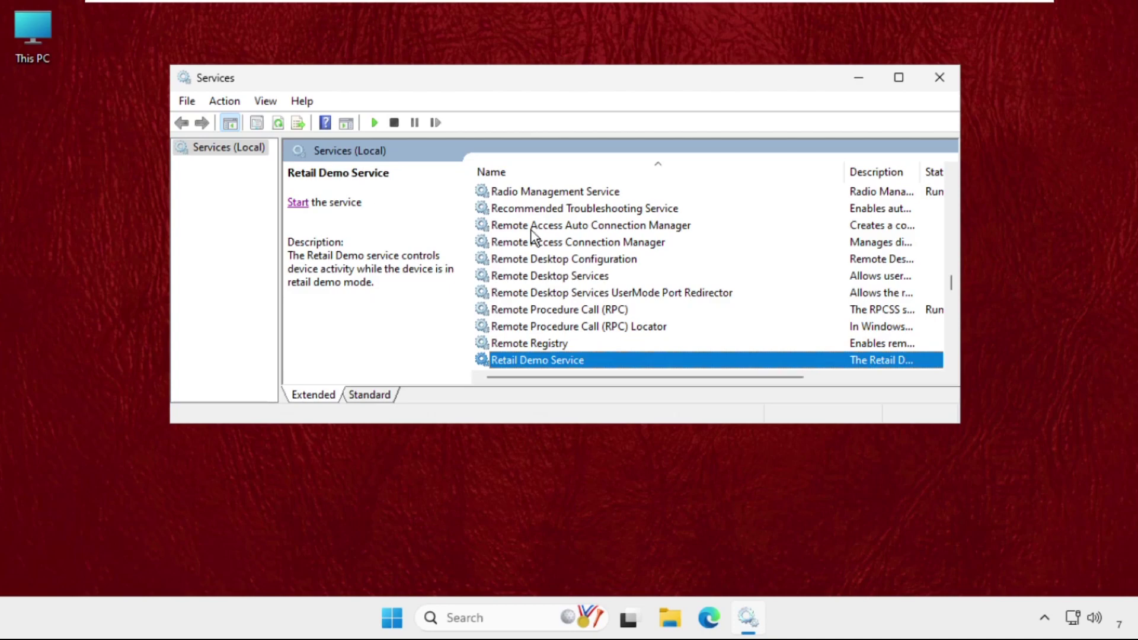
scroll(531, 237, "up", 1)
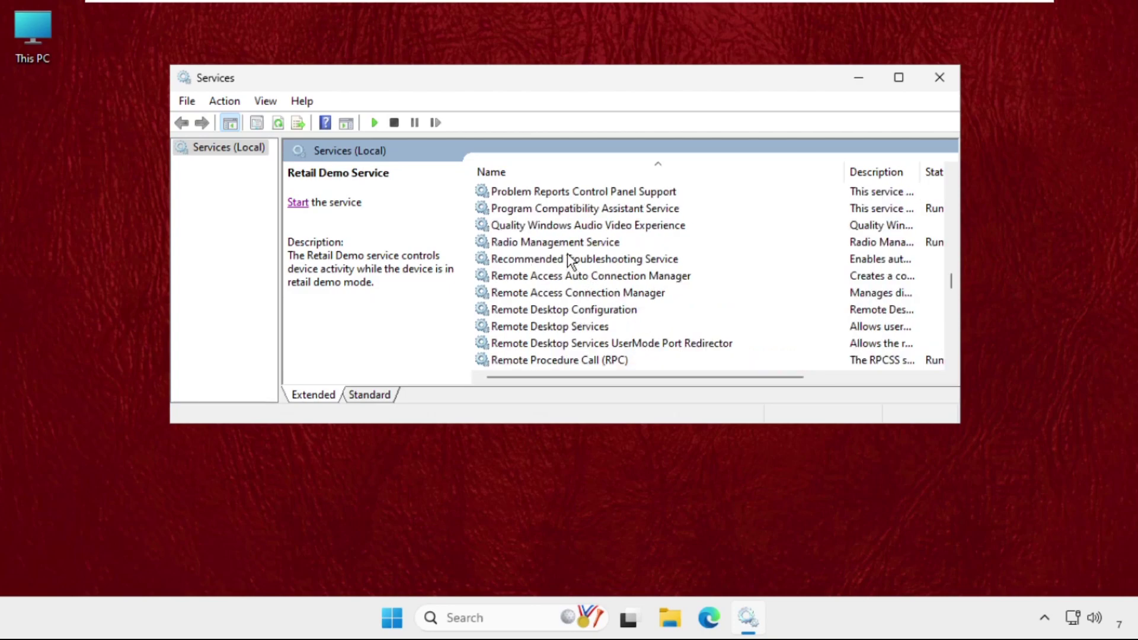
left_click(558, 244)
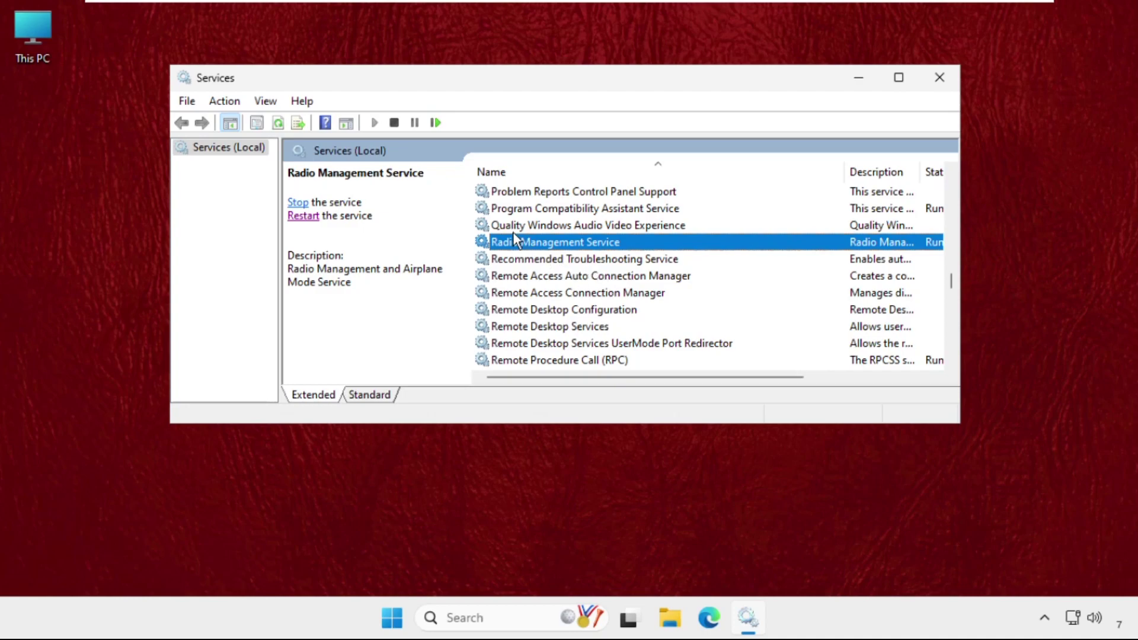
right_click(563, 244)
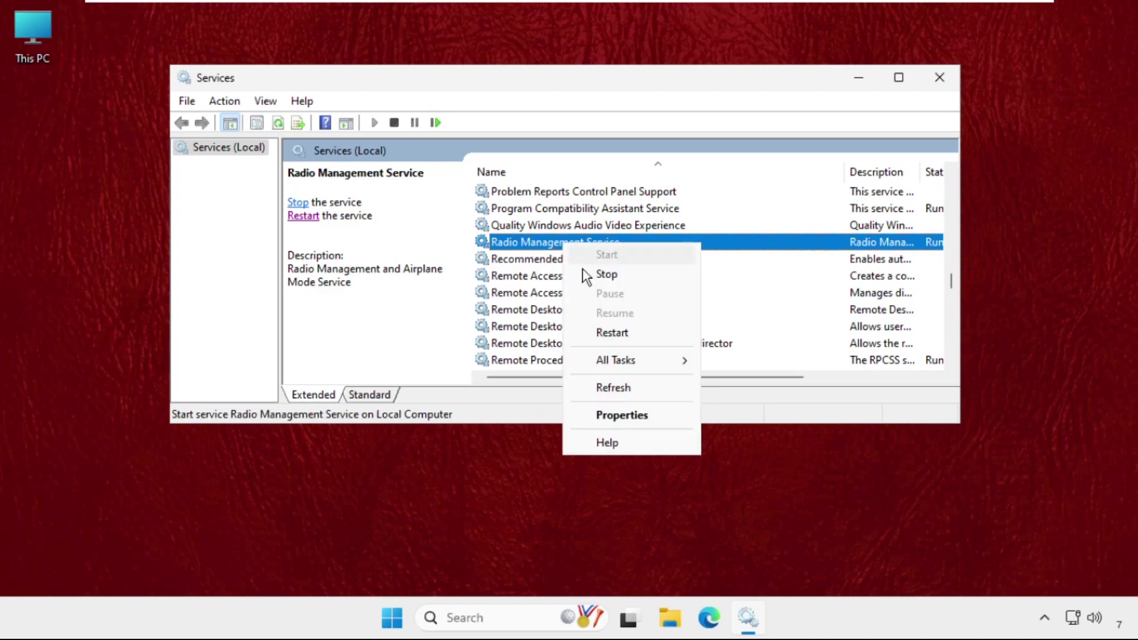
left_click(591, 417)
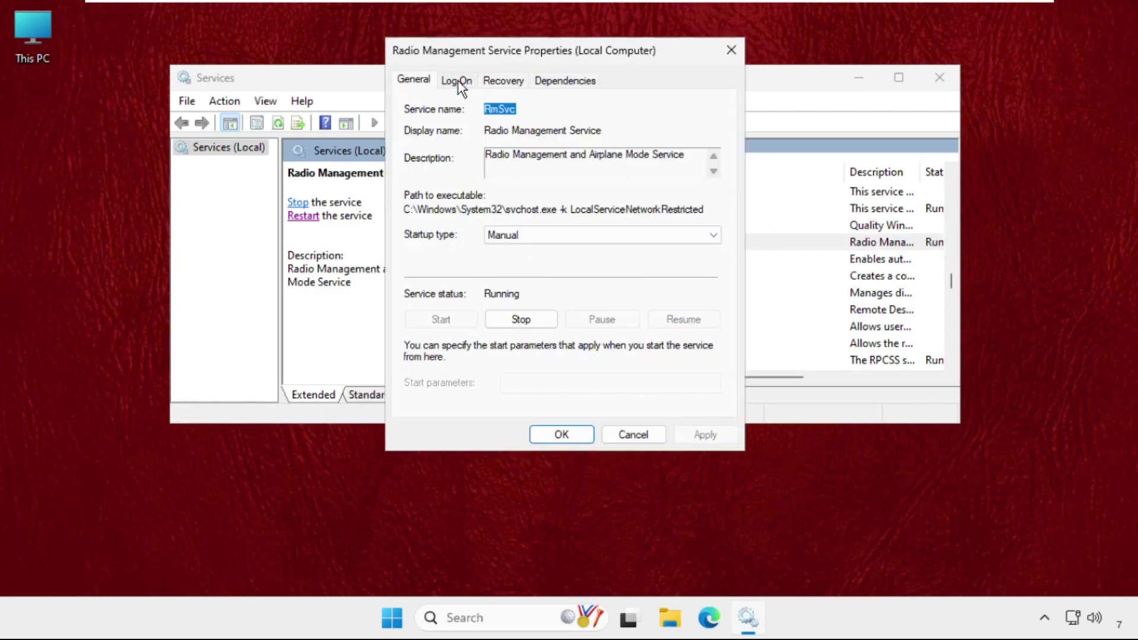
left_click(730, 50)
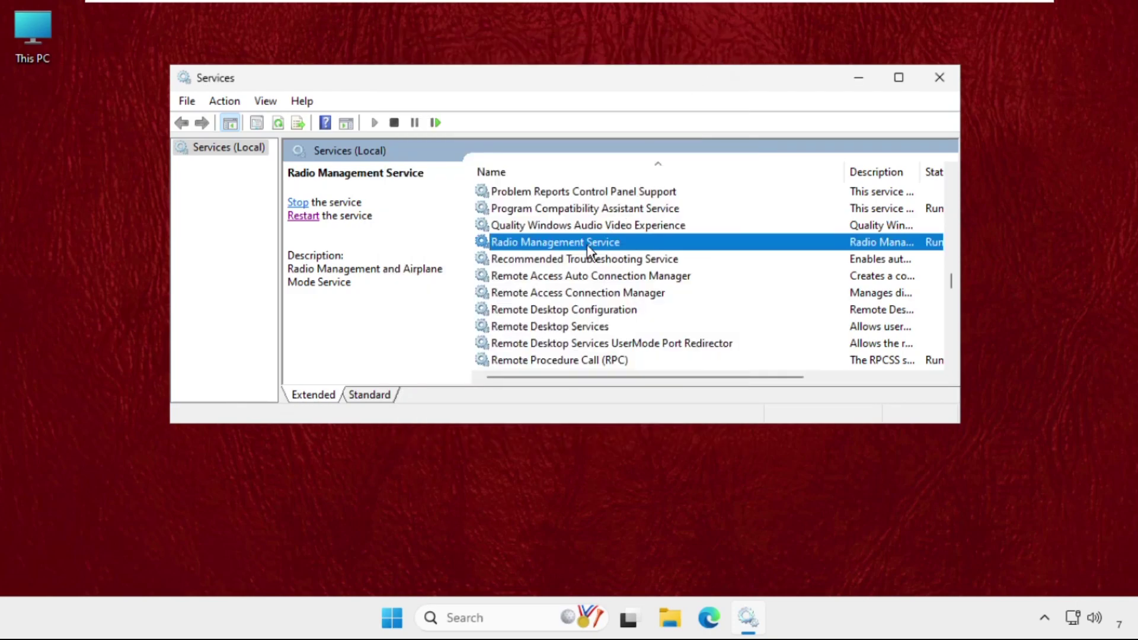
right_click(590, 251)
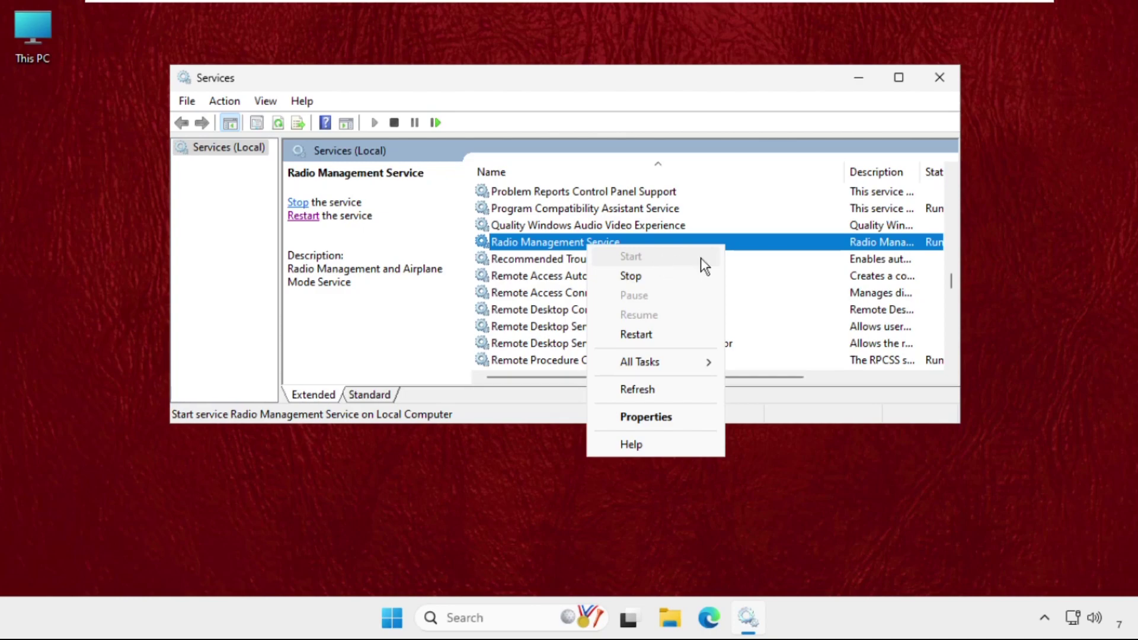
left_click(762, 377)
left_click_drag(762, 378, 801, 379)
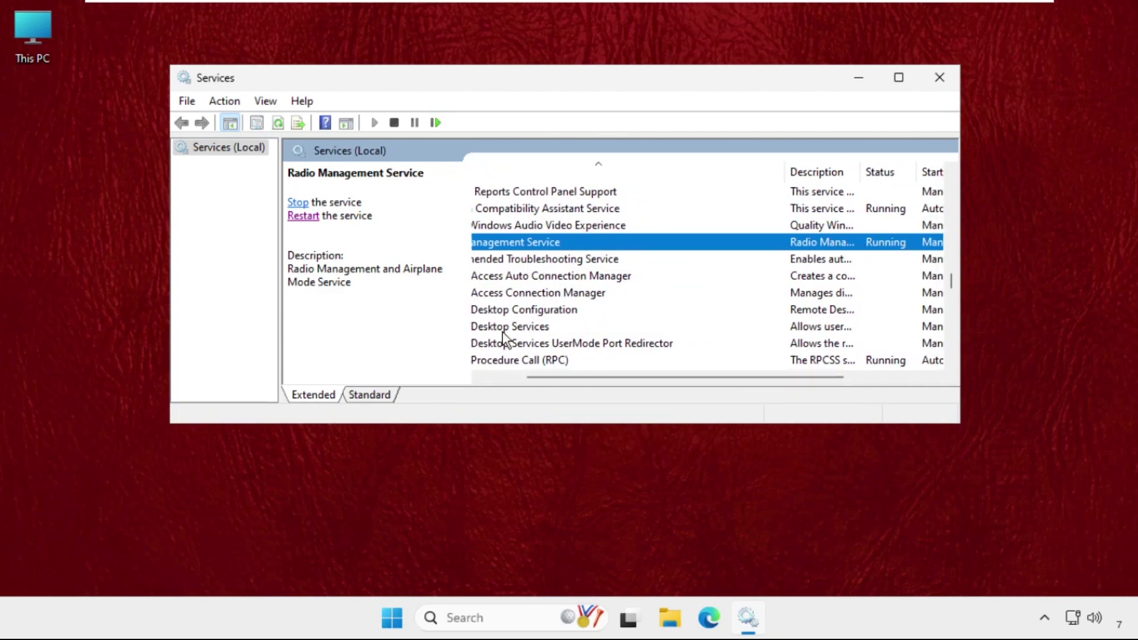
left_click_drag(610, 379, 570, 380)
left_click(559, 296)
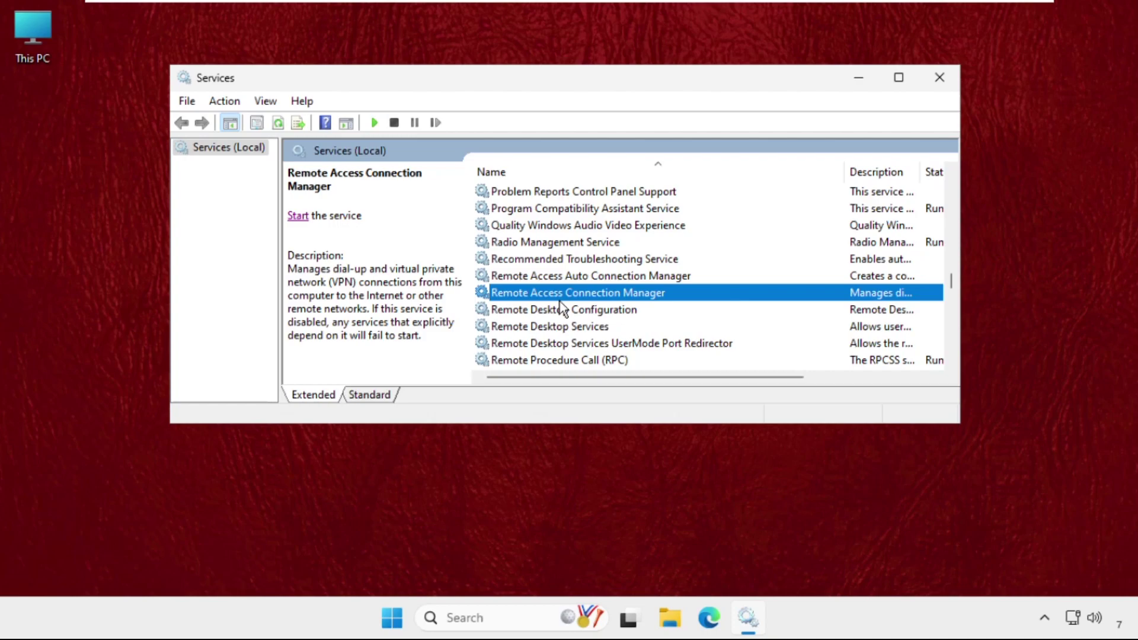
key("n")
key("n")
key("n")
key("n")
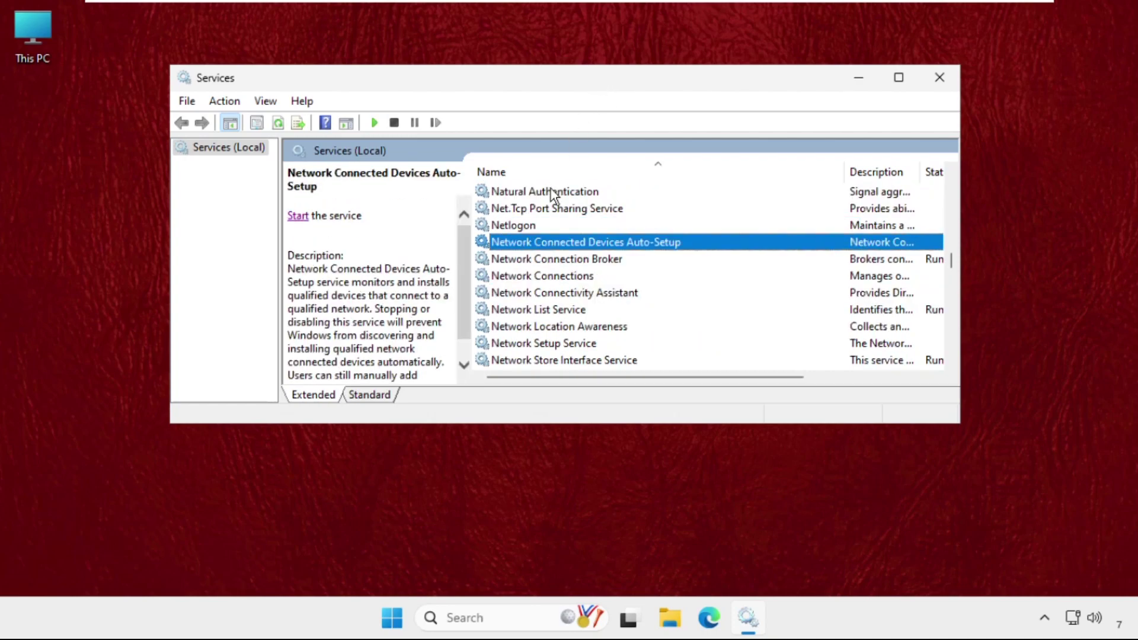
left_click(546, 277)
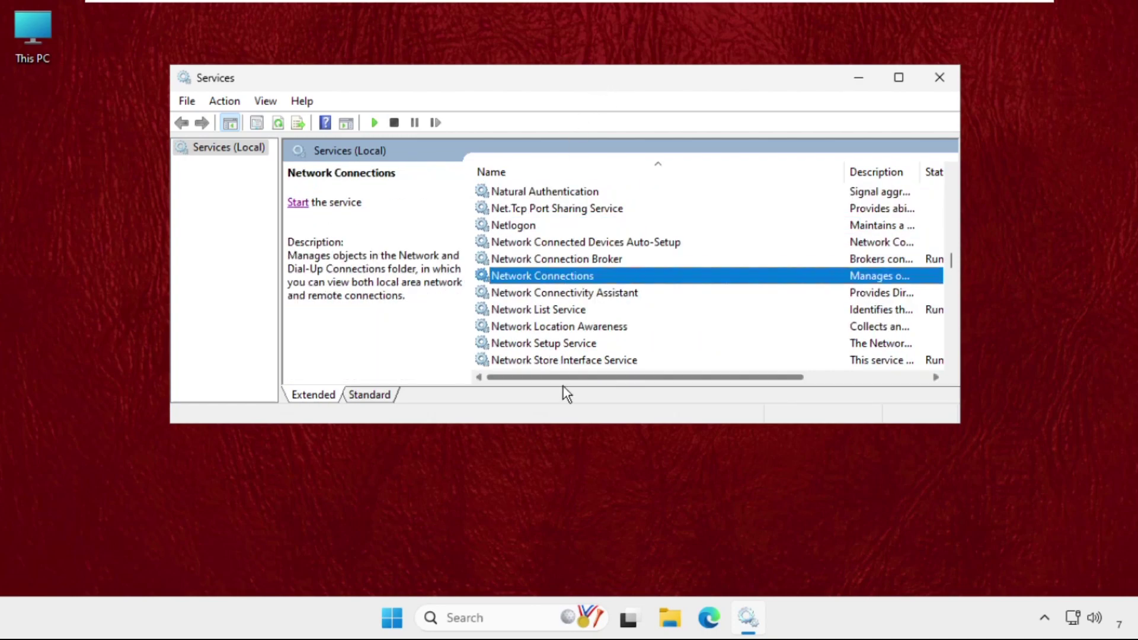
left_click_drag(574, 378, 641, 378)
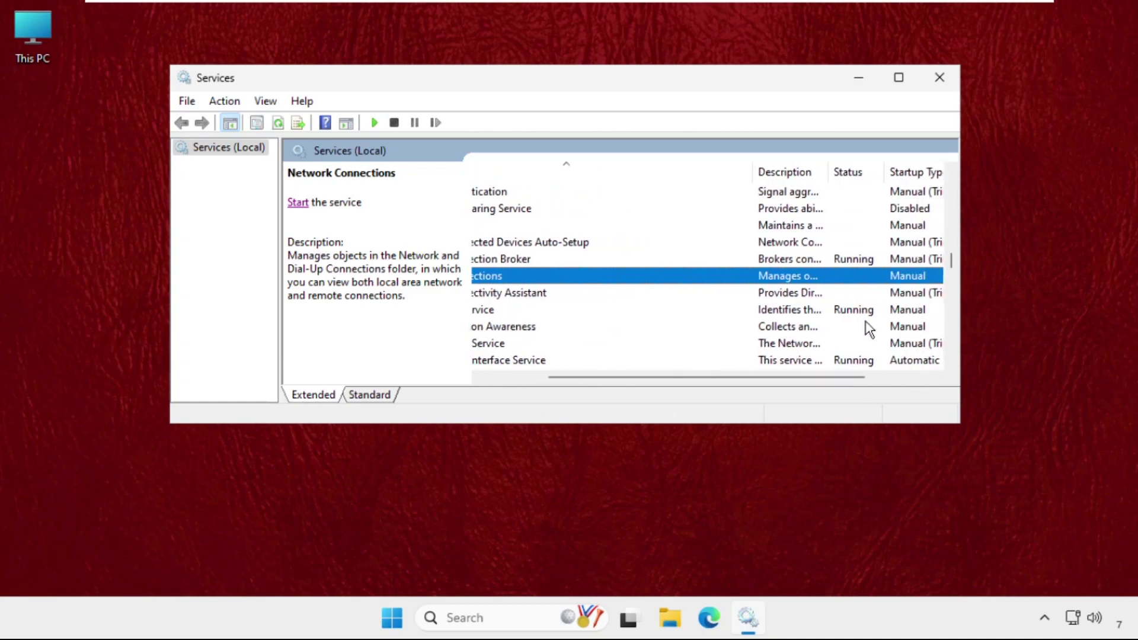
left_click_drag(802, 378, 575, 379)
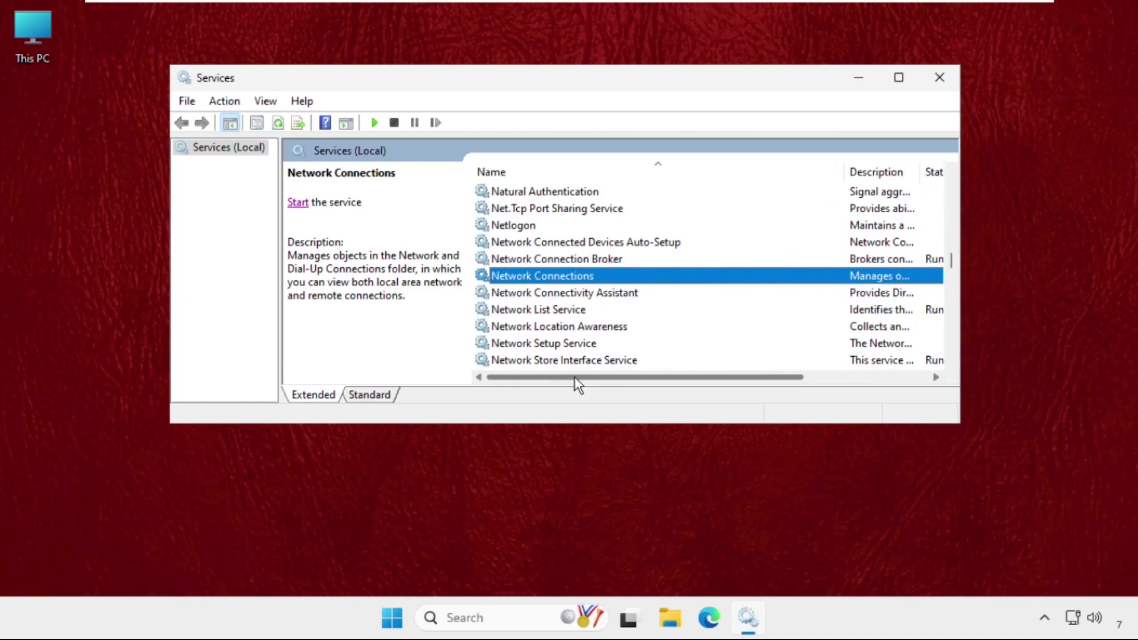
Set Network Connections to Automatic startup, apply it, and start the service.
right_click(578, 279)
left_click(637, 450)
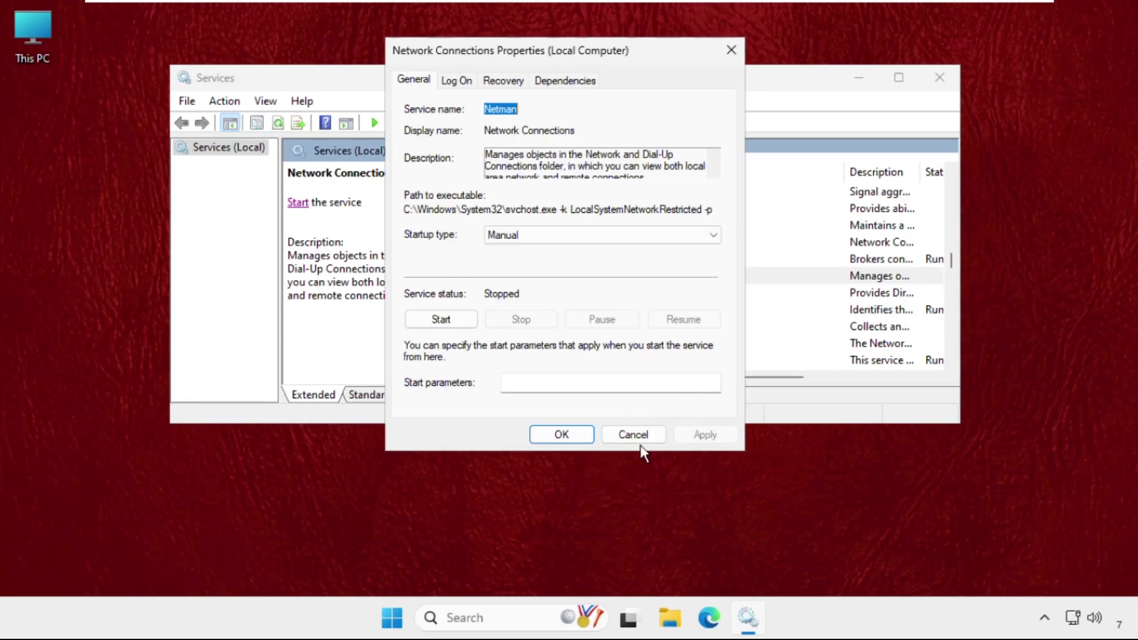
left_click(589, 238)
left_click(531, 261)
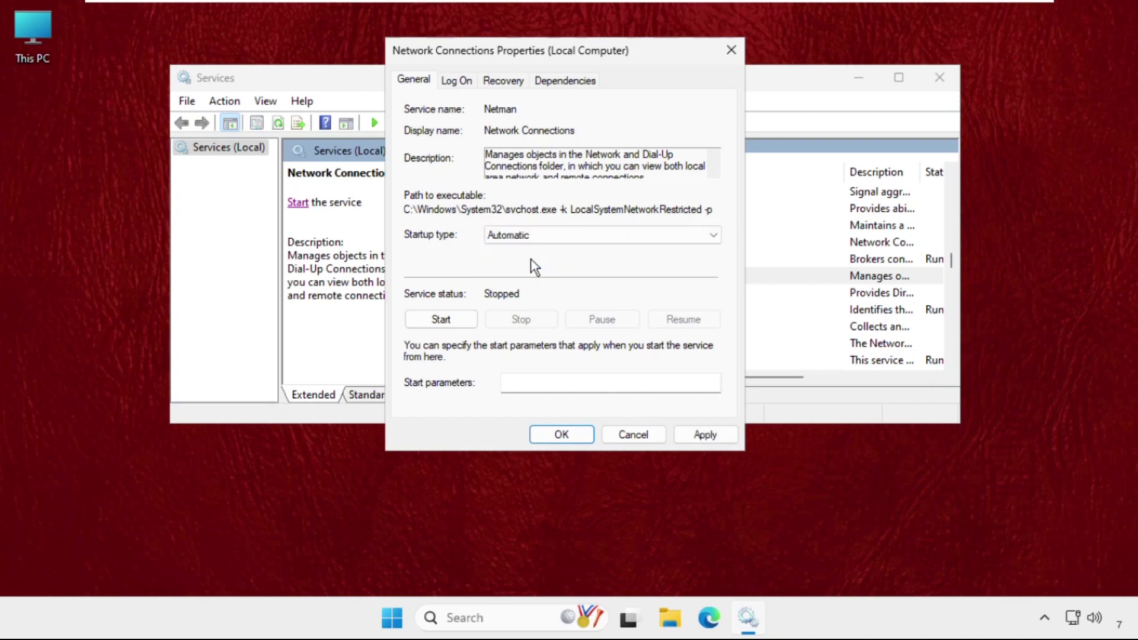
left_click(702, 435)
left_click(441, 320)
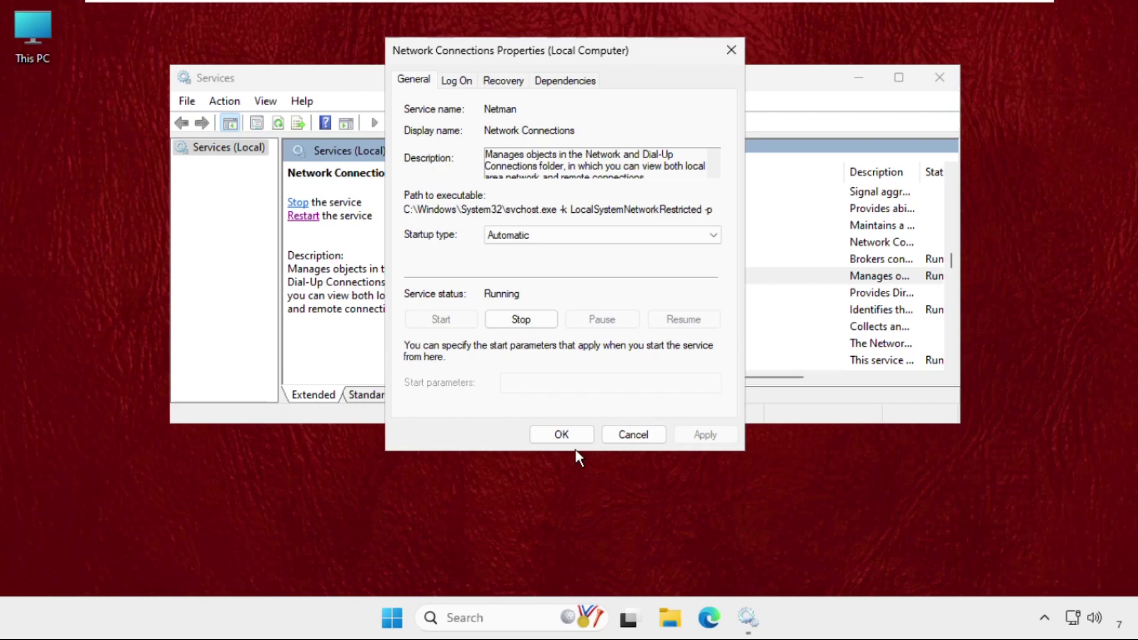
left_click(573, 434)
left_click_drag(602, 383, 673, 385)
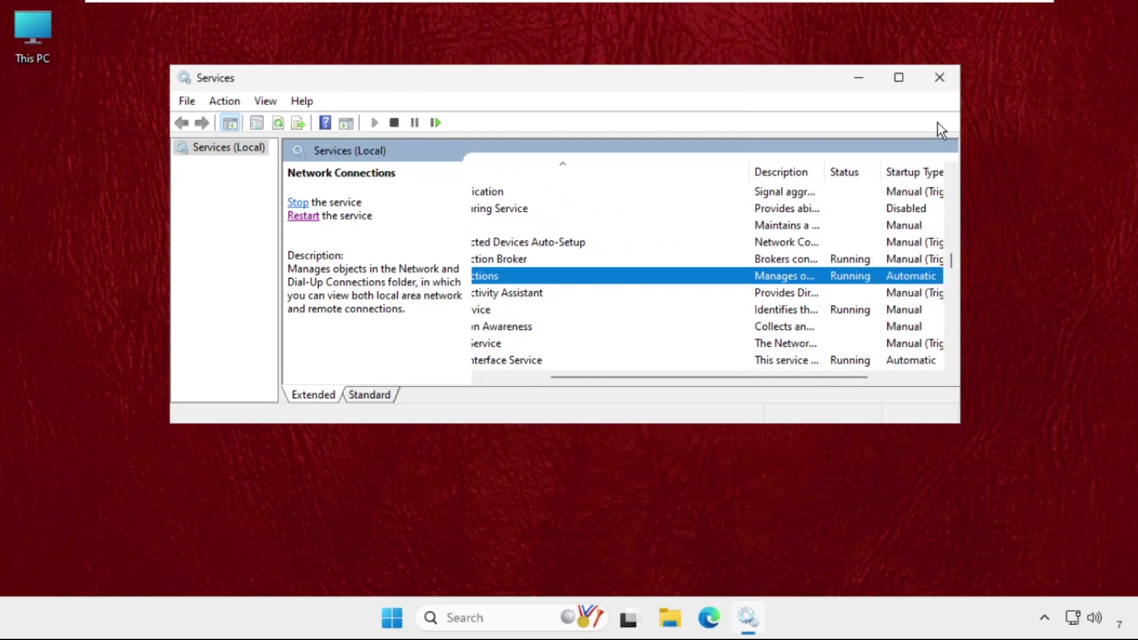
Close Services and launch Command Prompt as administrator from a 'cmd' search, accepting the UAC prompt.
left_click(939, 79)
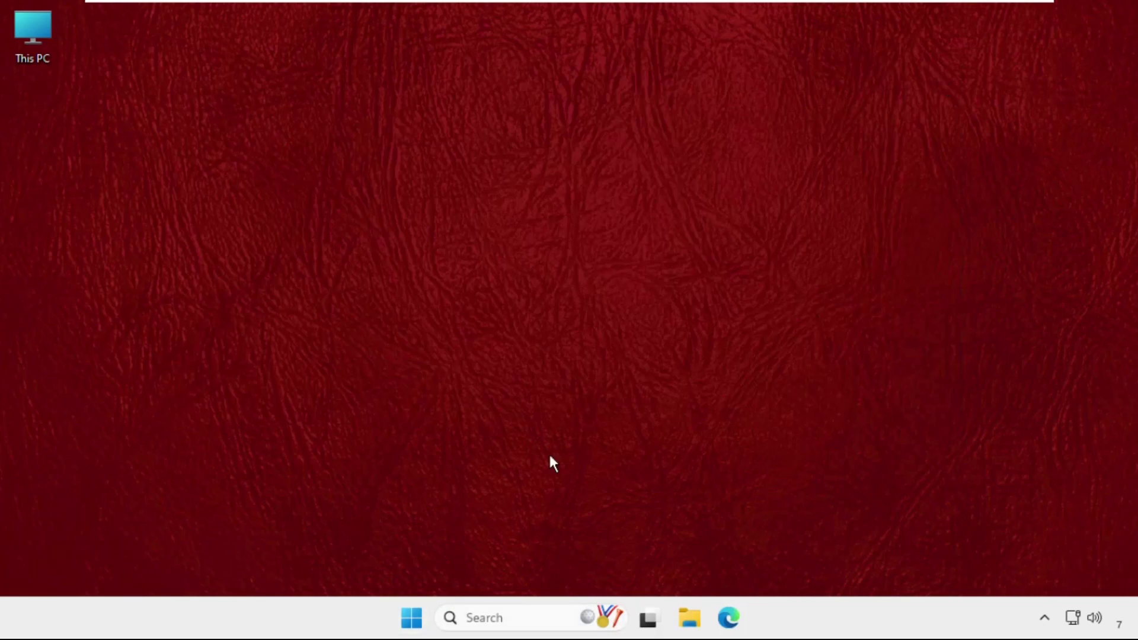
left_click(490, 616)
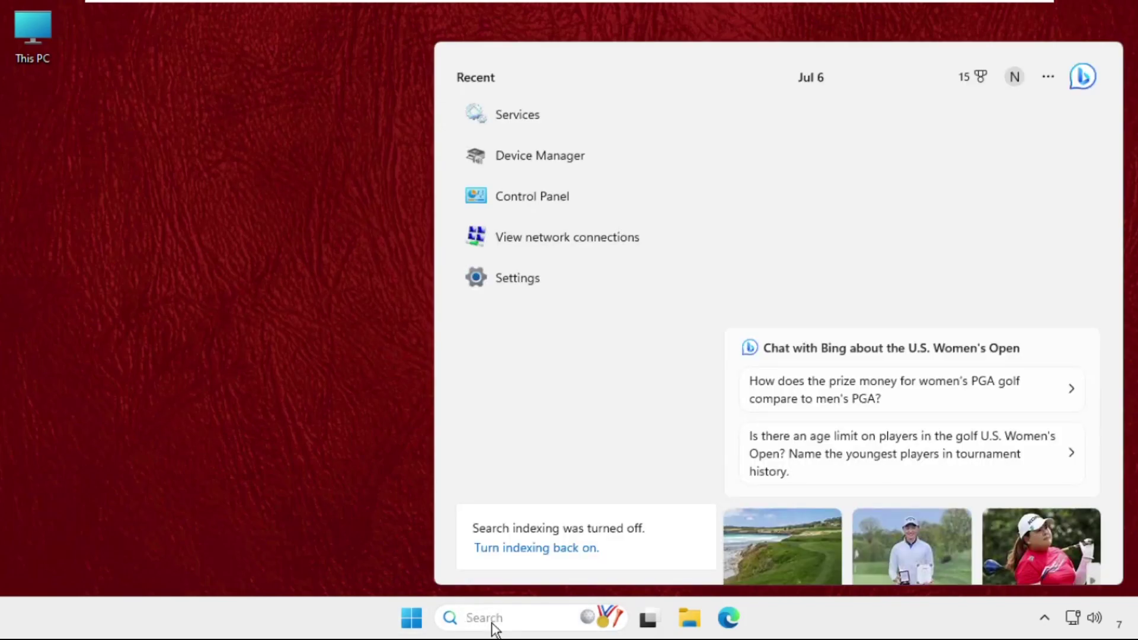
type("cmd")
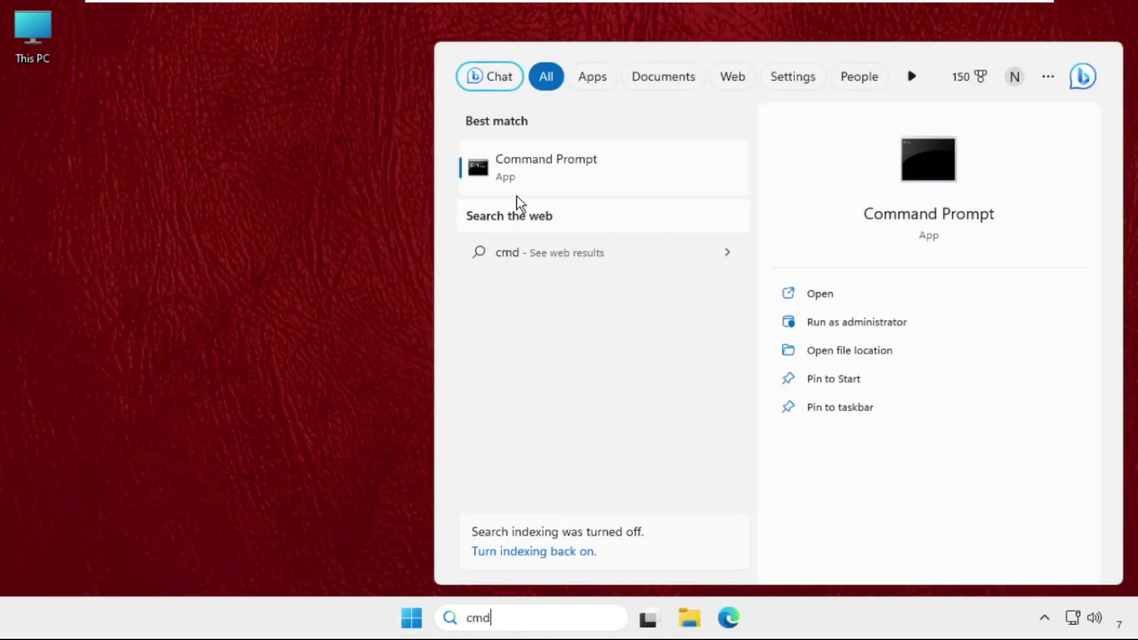
right_click(532, 173)
left_click(599, 190)
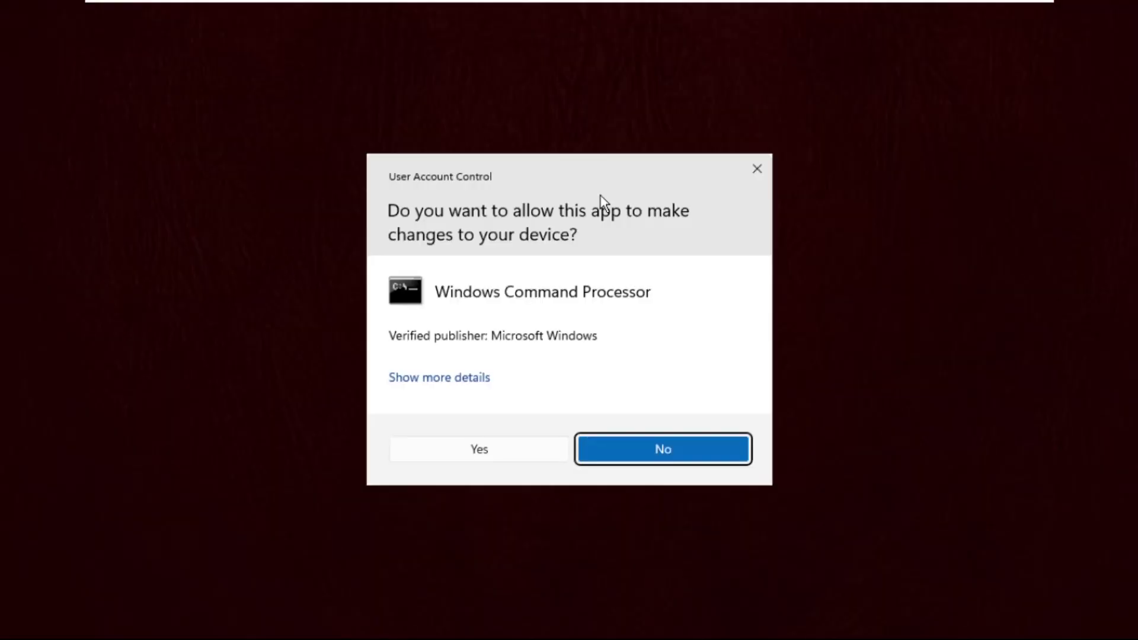
left_click(504, 455)
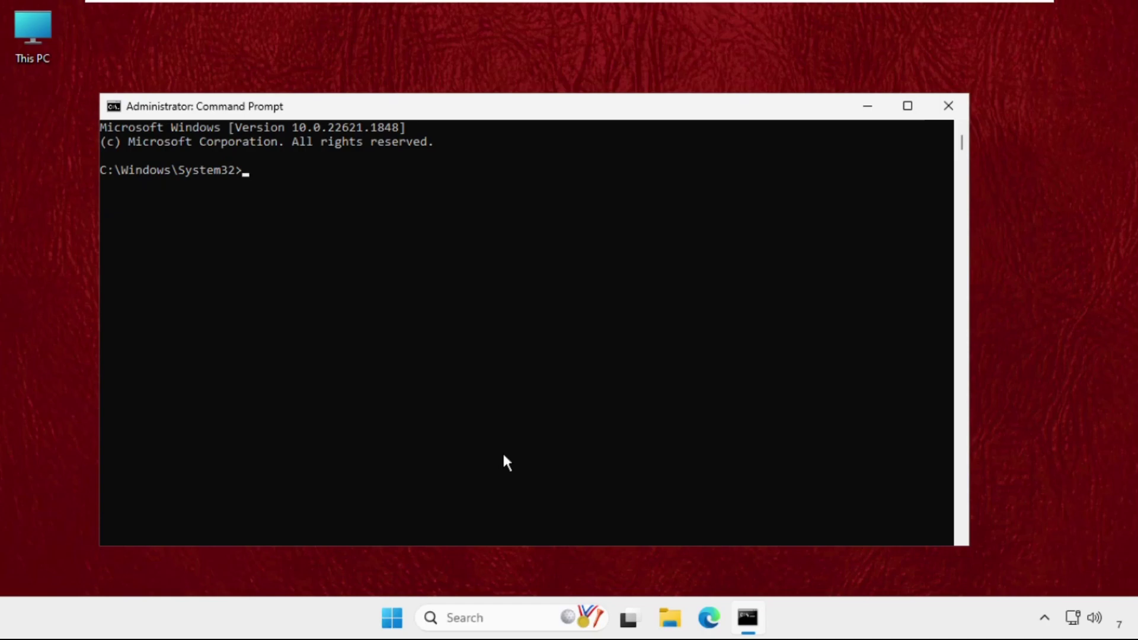
Run 'netsh winsock reset' and then 'netsh winsock reset catalog', correcting the 'vatalog' typo.
type("netsh winsock reset")
key("Return")
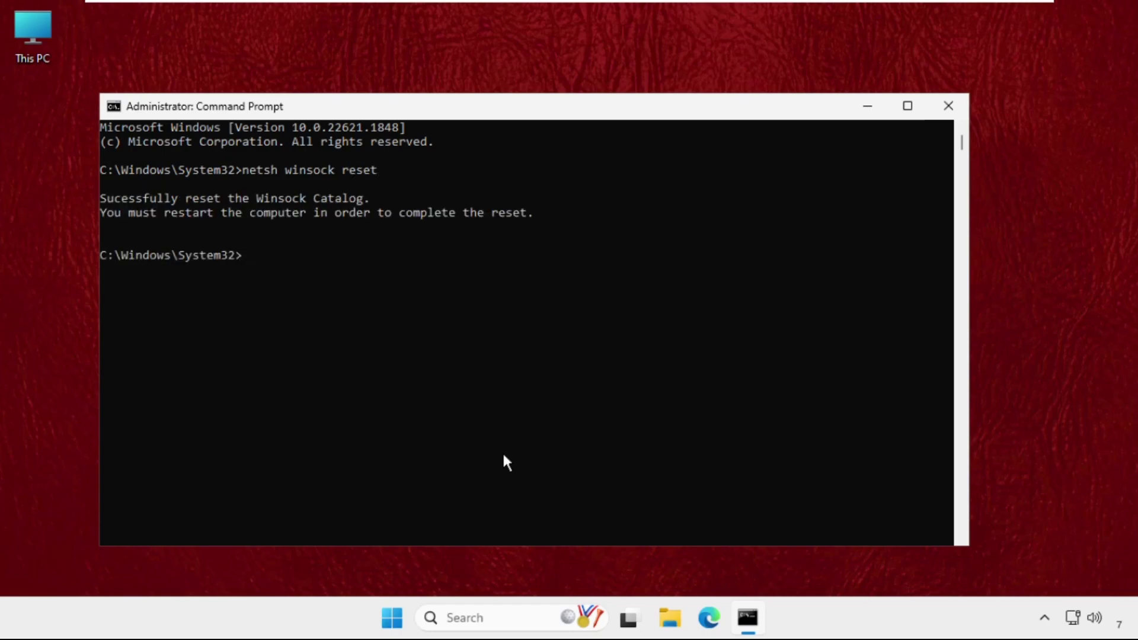
type("netsh winsock rese")
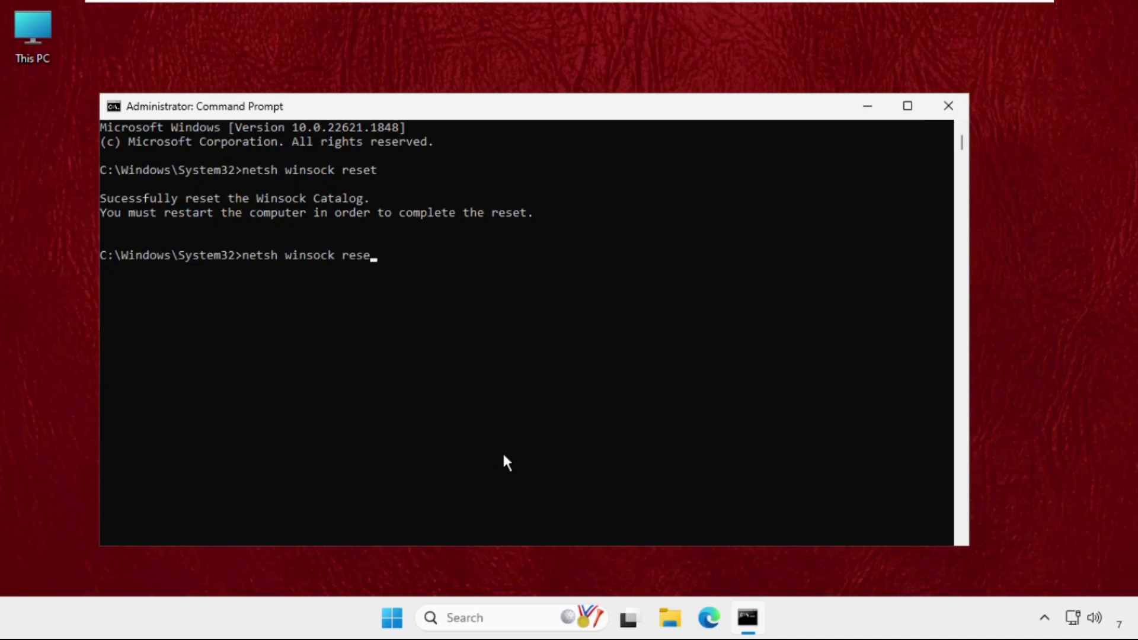
type("t va")
type("t")
type("alog")
key("BackSpace")
key("BackSpace")
key("BackSpace")
key("BackSpace")
key("BackSpace")
key("BackSpace")
key("BackSpace")
type("catalog")
key("Return")
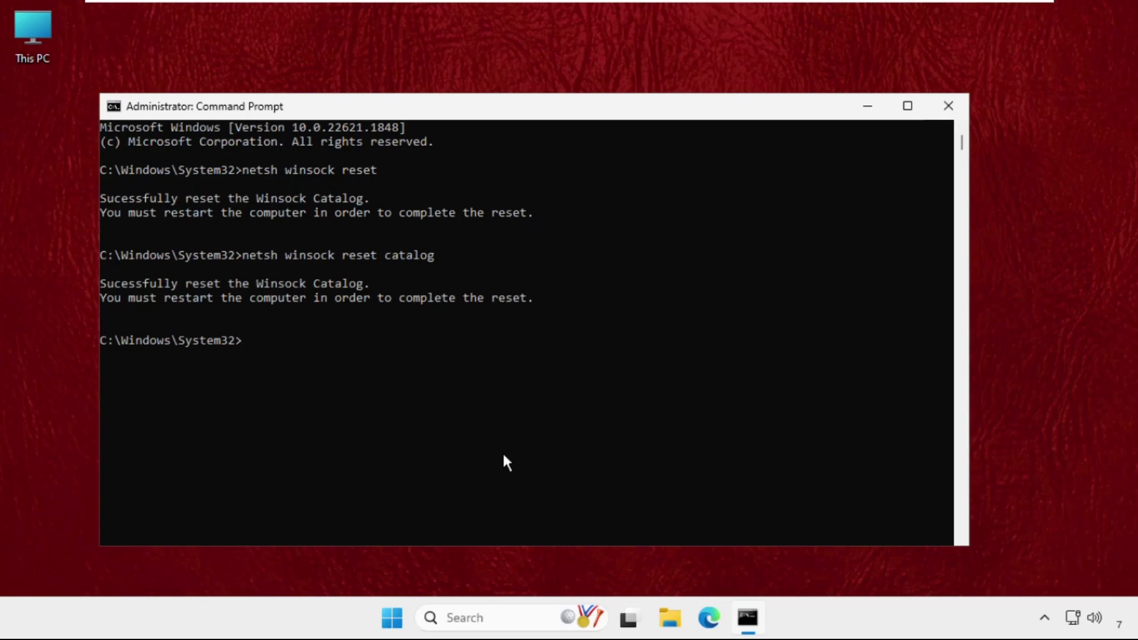
type("netsh int ip reset")
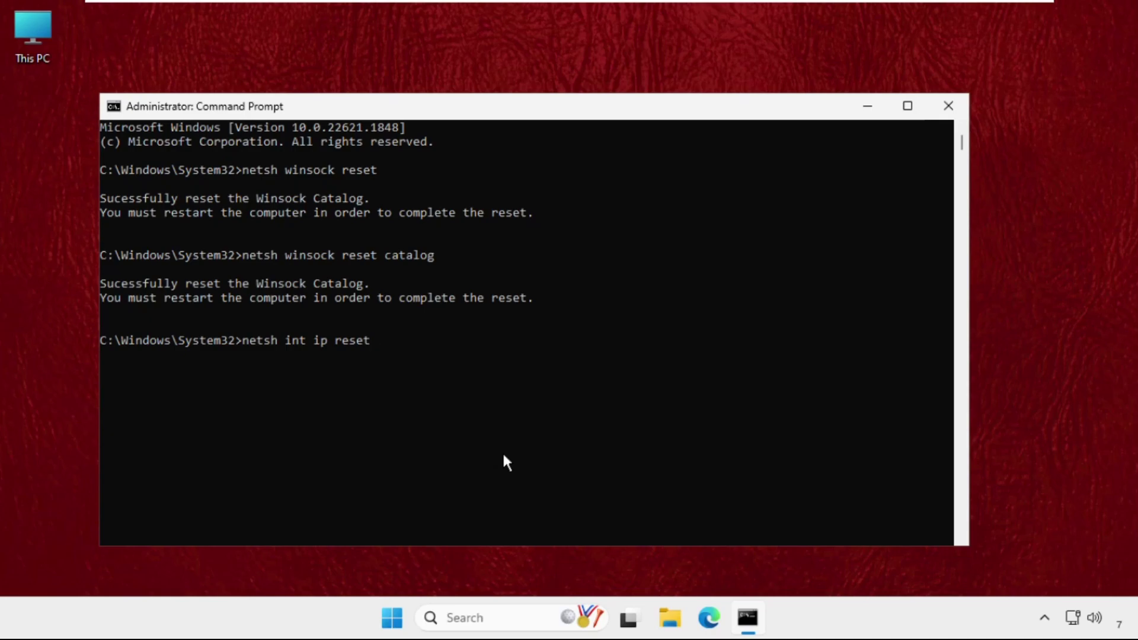
type("log.txt")
After the mistyped 'netsh int ip resetlog.txt' fails, run 'netsh int ip reset resetlog.txt'.
key("Return")
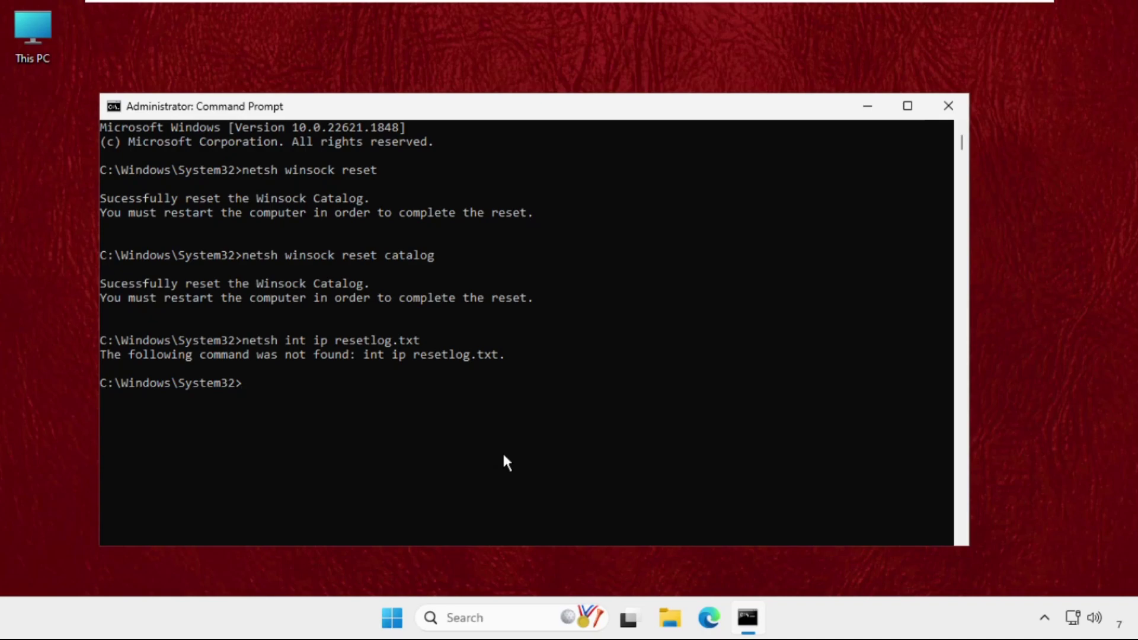
type("netsh int ip reset")
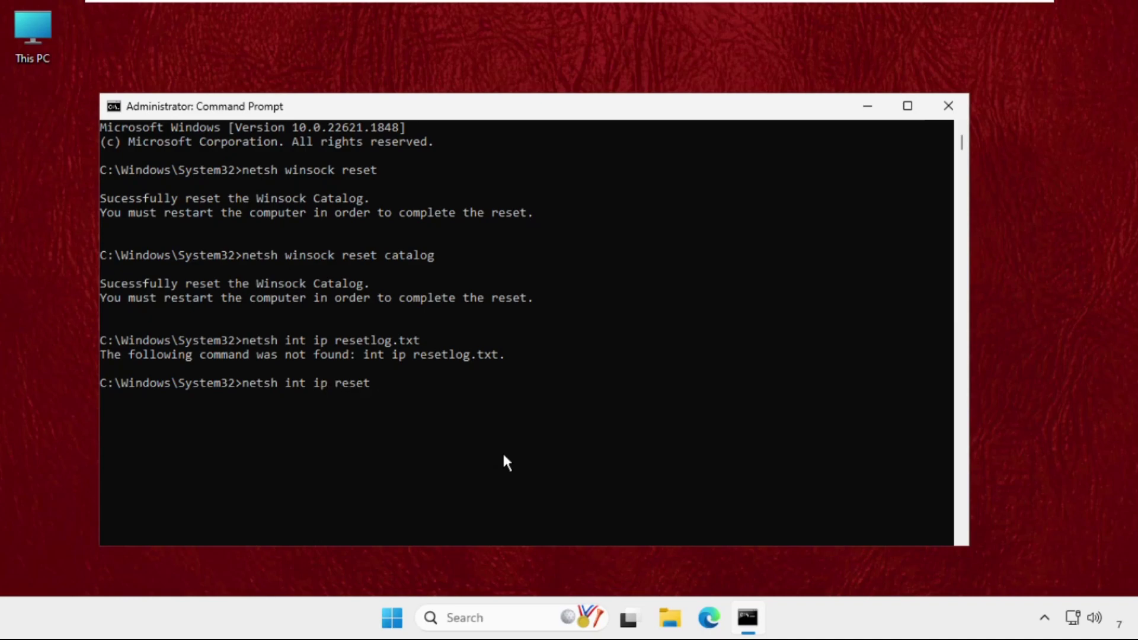
type(" resetlog.txt")
key("Return")
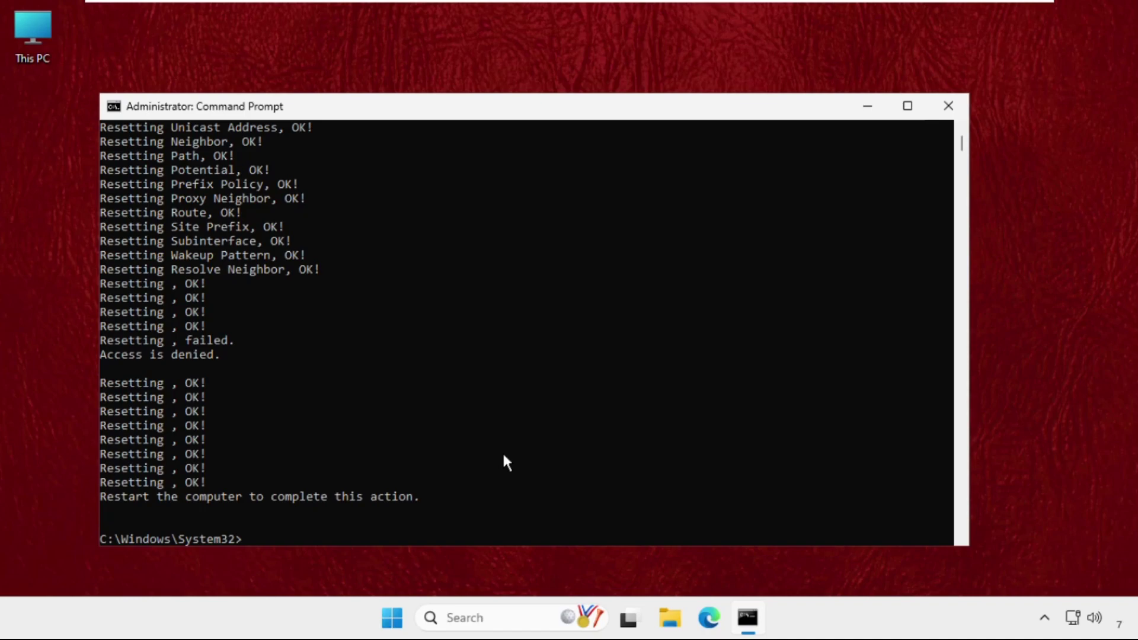
scroll(504, 456, "down", 5)
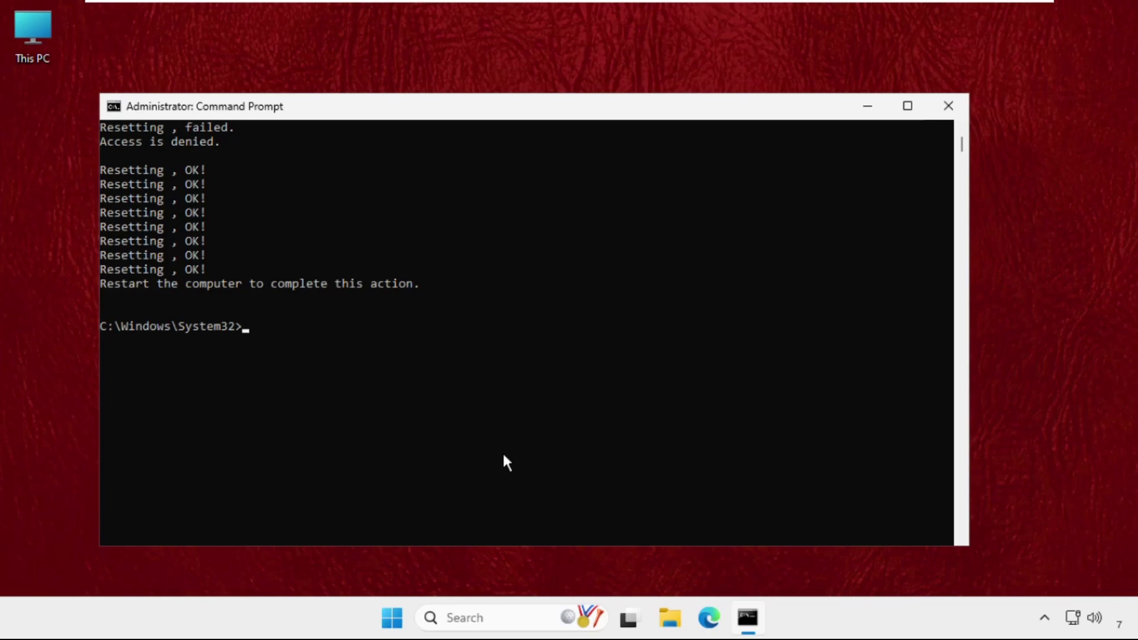
Release the IP address with 'ipconfig /release' and renew it with 'ipconfig /renew'.
type("ipconfig /release")
key("Return")
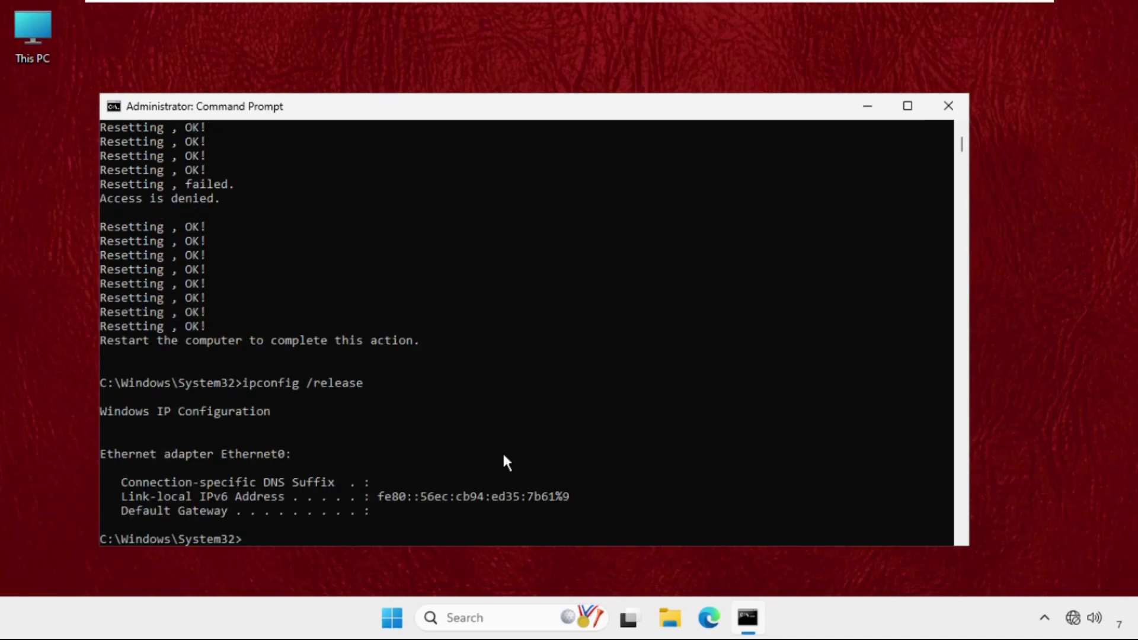
scroll(507, 462, "down", 1)
scroll(503, 456, "down", 2)
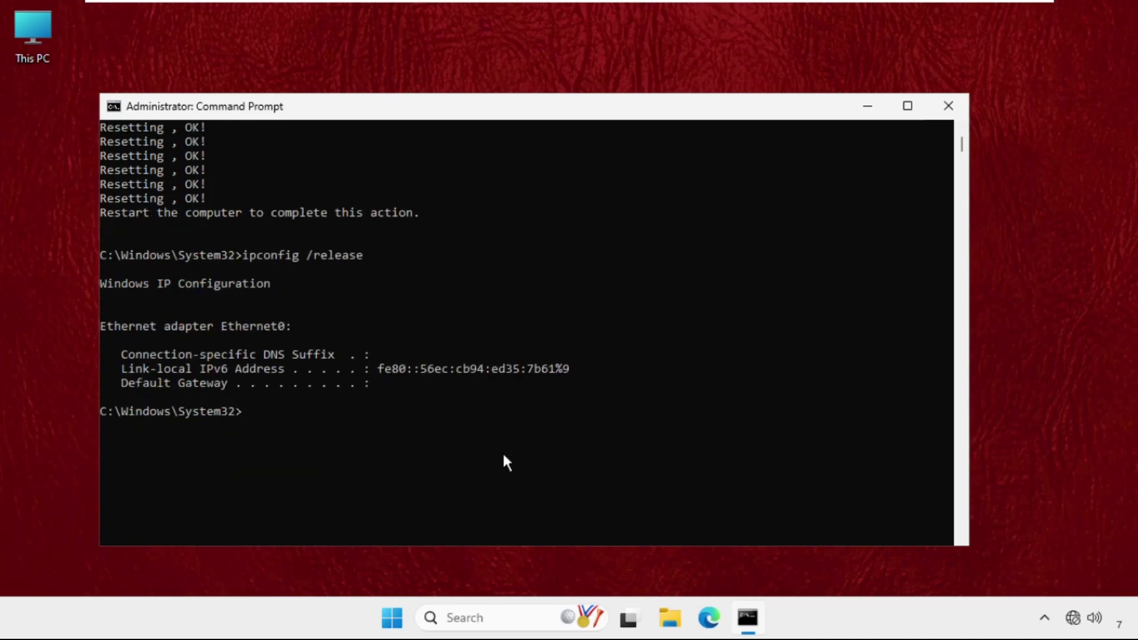
type("ipconfig /renew")
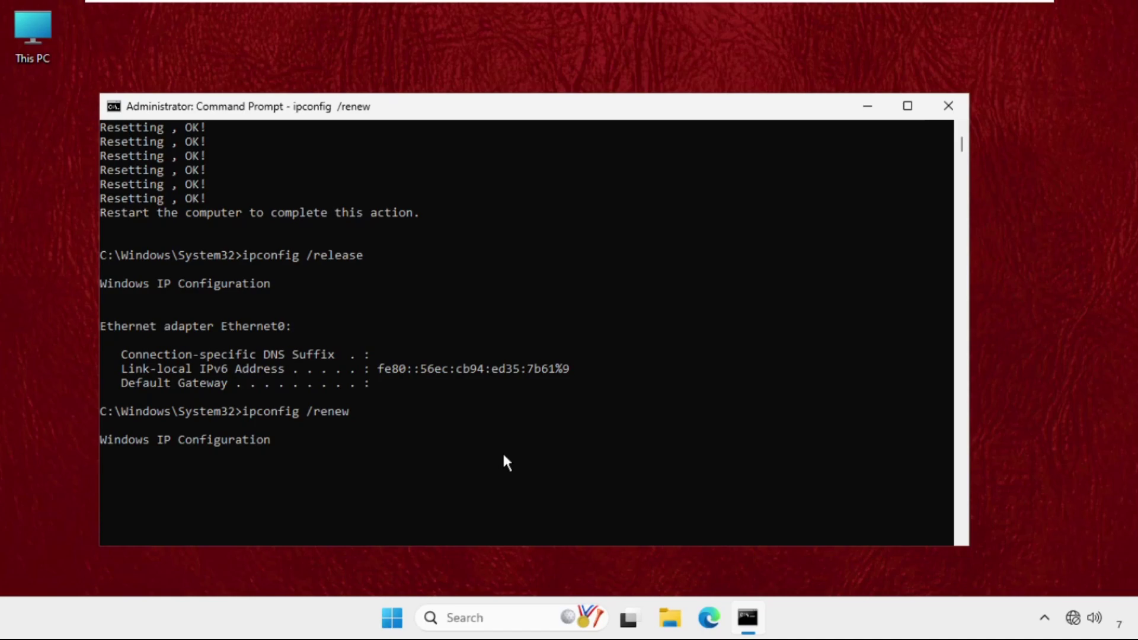
scroll(504, 457, "down", 3)
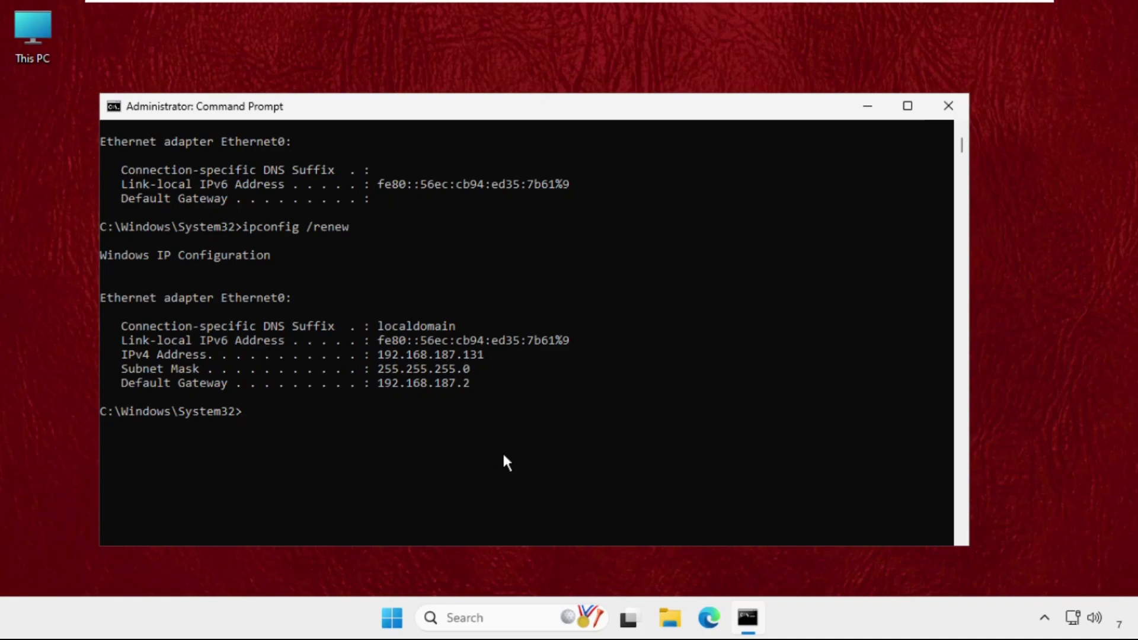
Flush the DNS cache with 'ipconfig /flushdns', then exit Command Prompt.
type("ipconfig /flushdns")
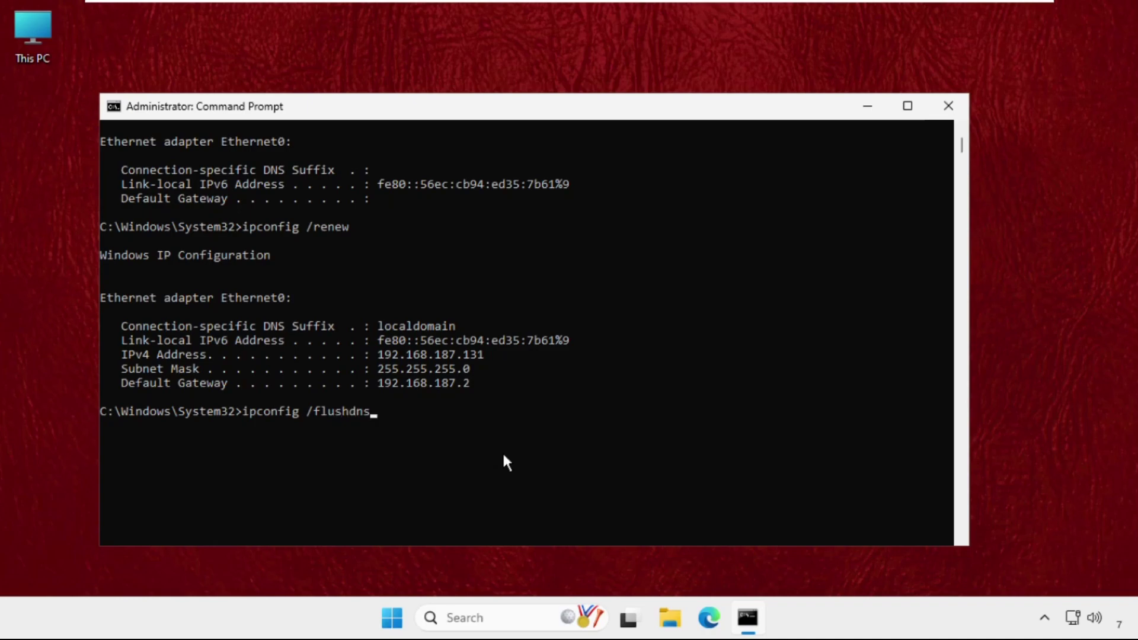
key("Return")
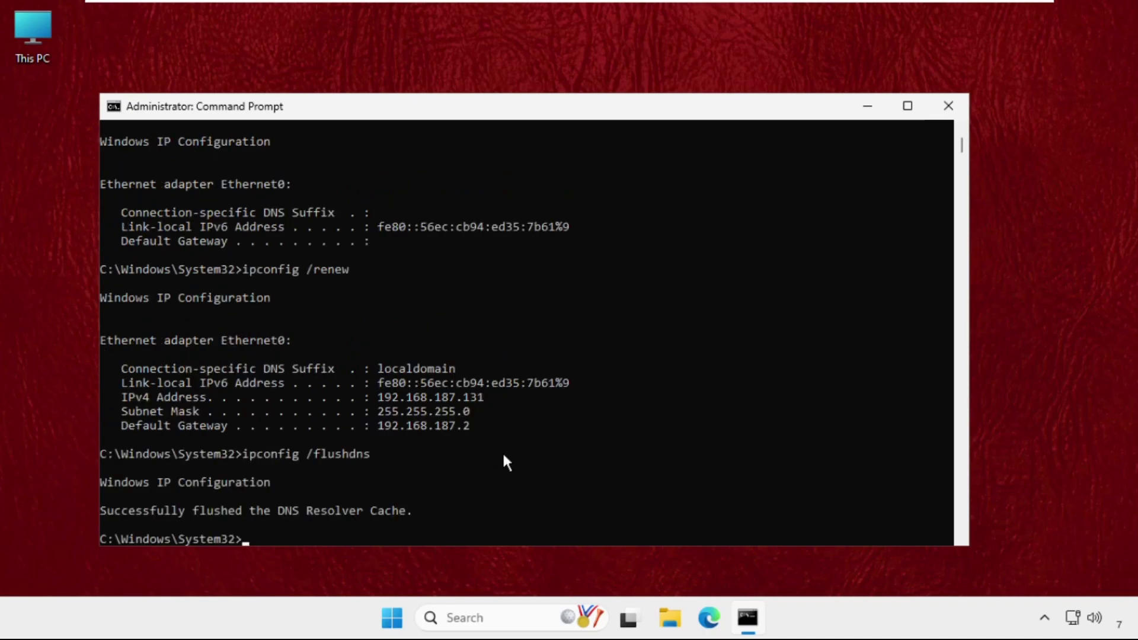
scroll(505, 456, "down", 3)
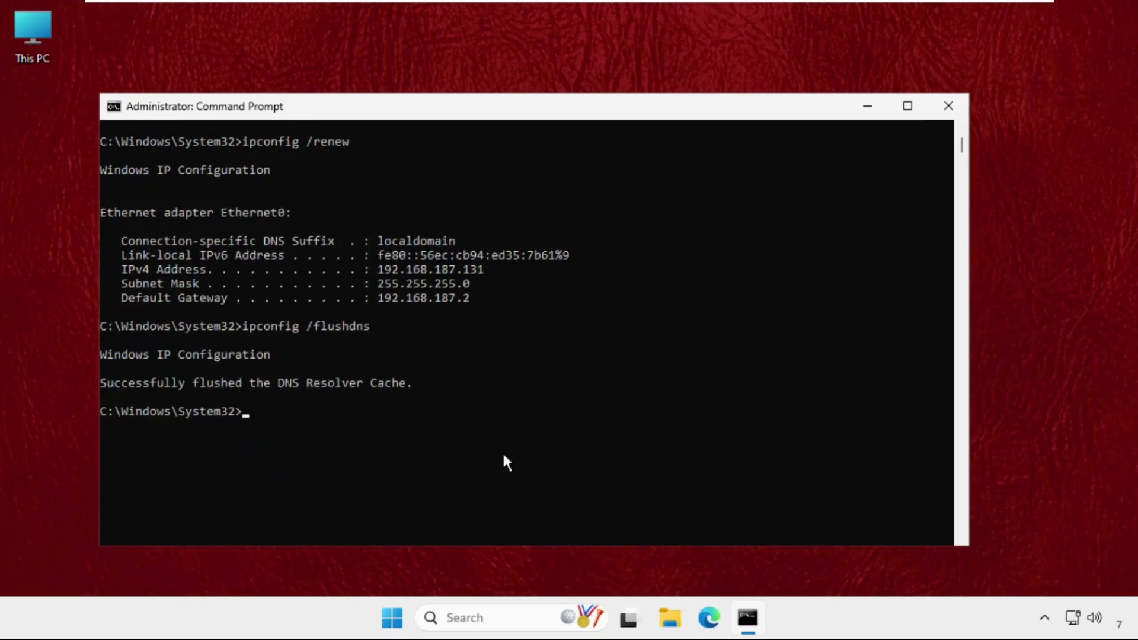
type("exit")
key("Return")
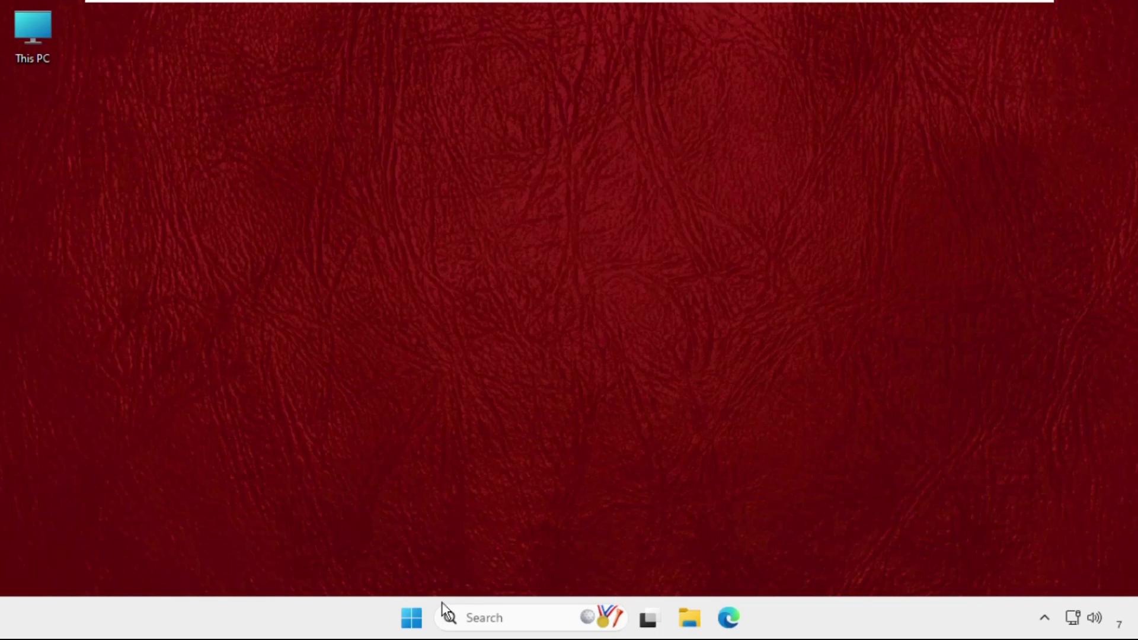
Open Device Manager from the Start right-click menu, expand Network adapters, and select the Intel(R) 82574L adapter.
right_click(419, 624)
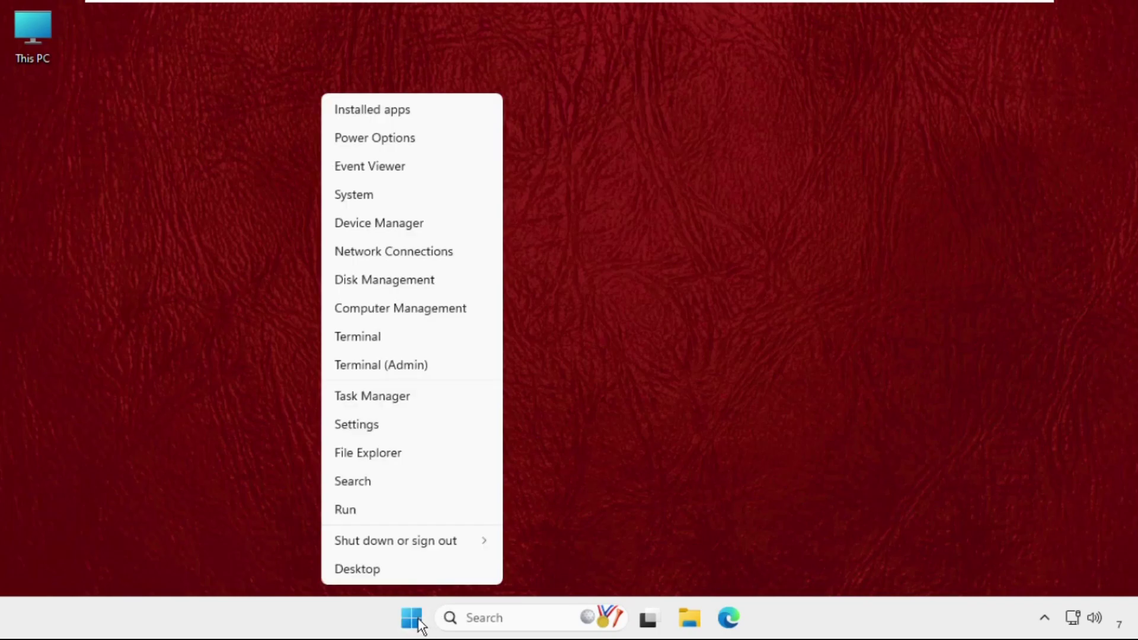
left_click(387, 220)
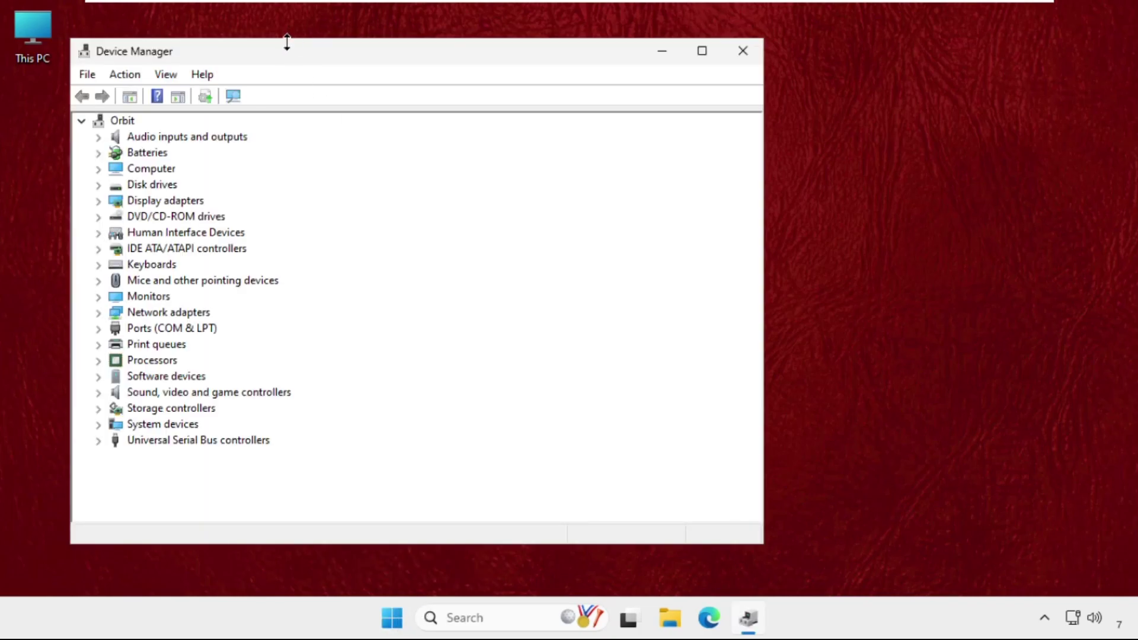
left_click_drag(284, 61, 458, 74)
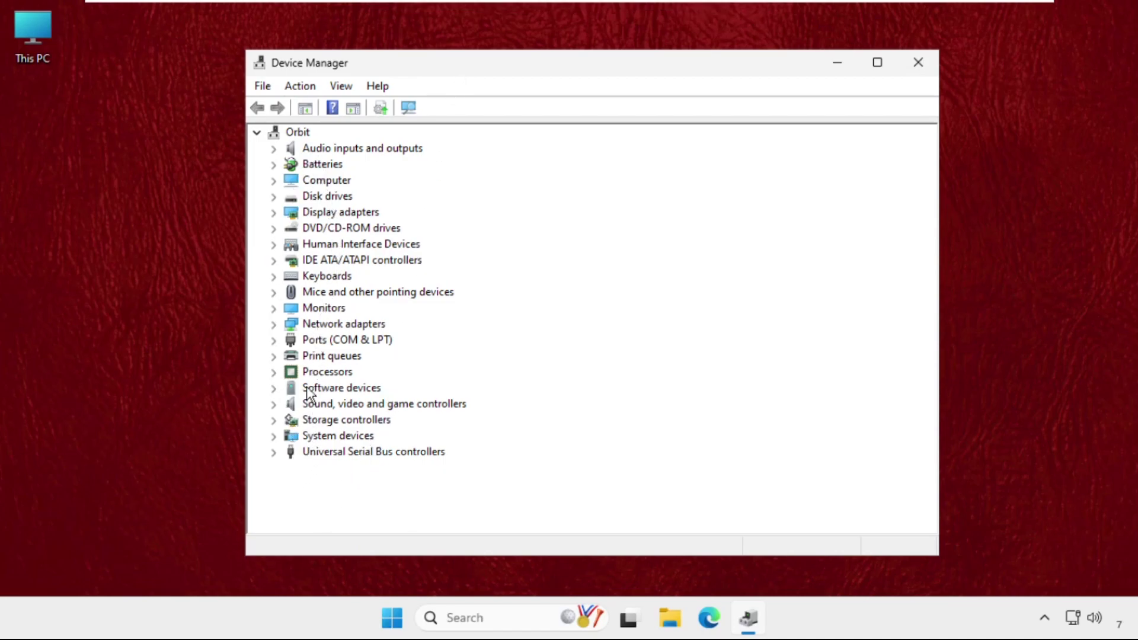
left_click(273, 324)
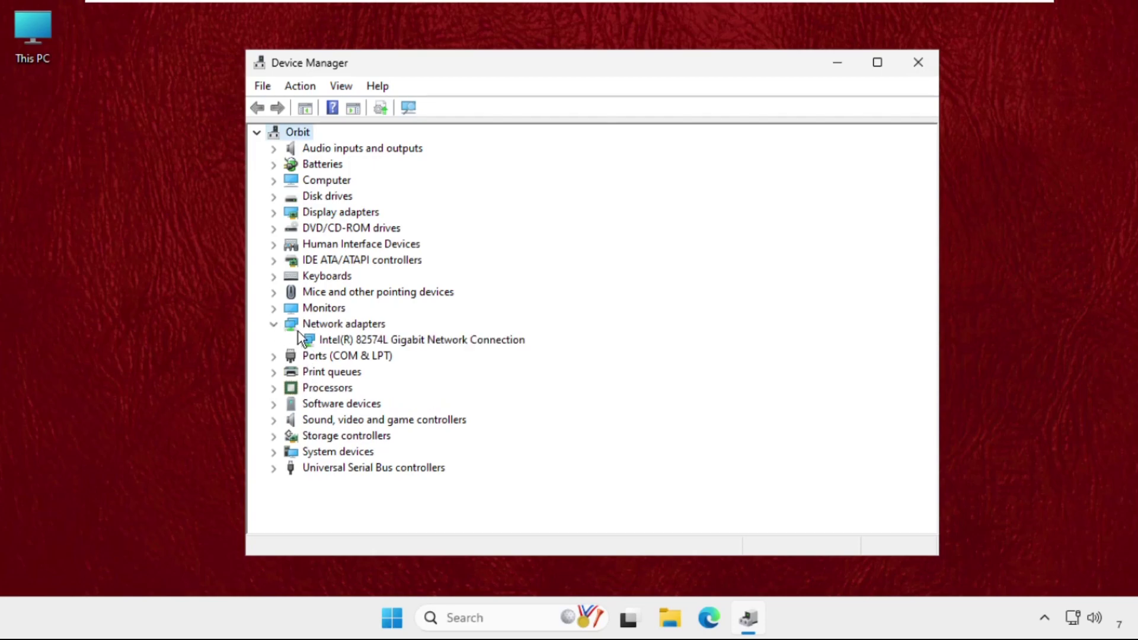
left_click(344, 341)
Search automatically for an updated Intel adapter driver from its Driver tab, which finds the best driver already installed.
right_click(373, 340)
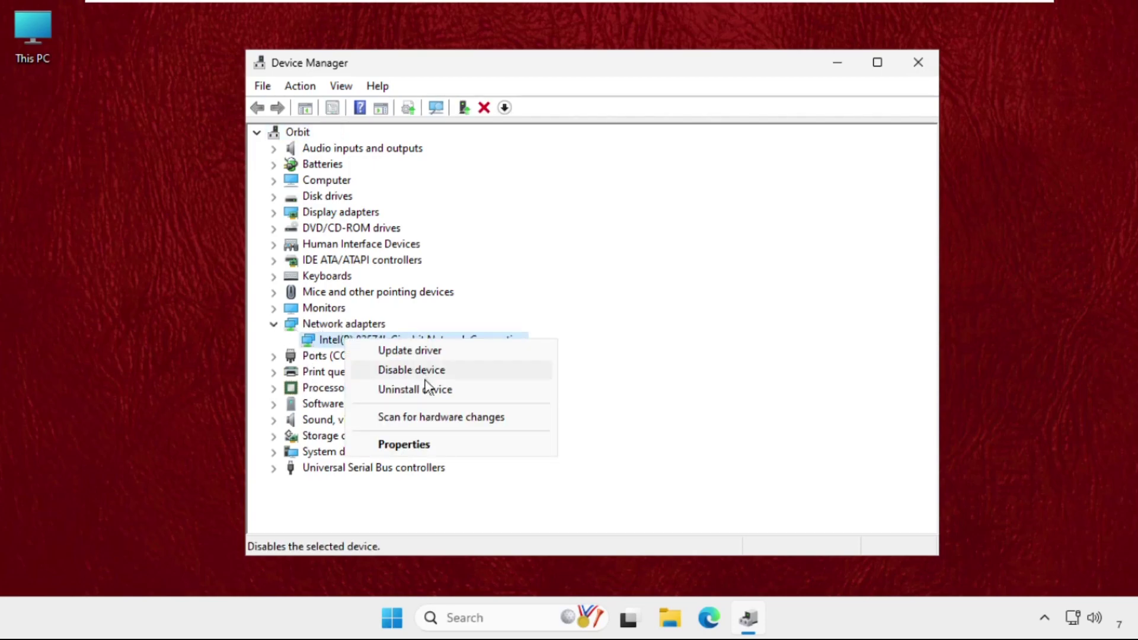
left_click(435, 444)
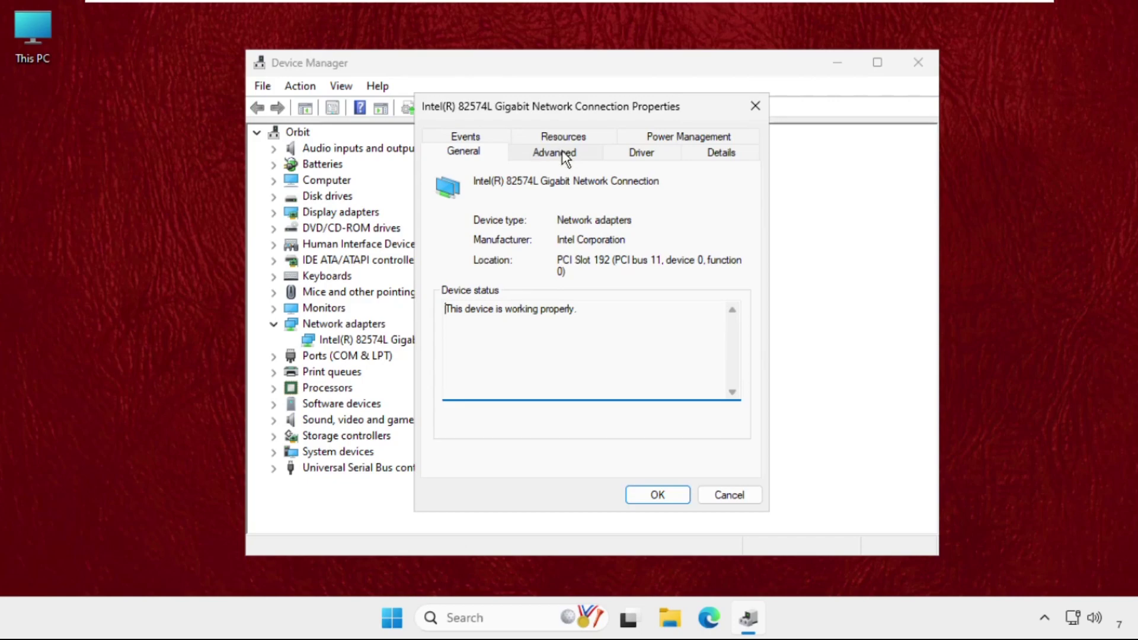
left_click(632, 153)
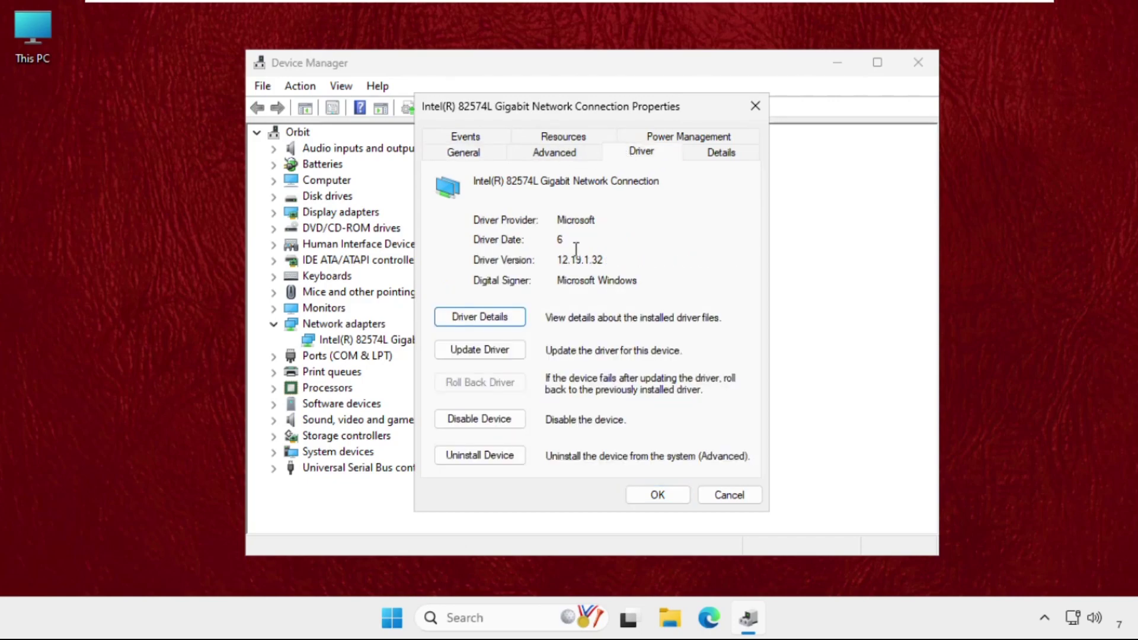
left_click(505, 352)
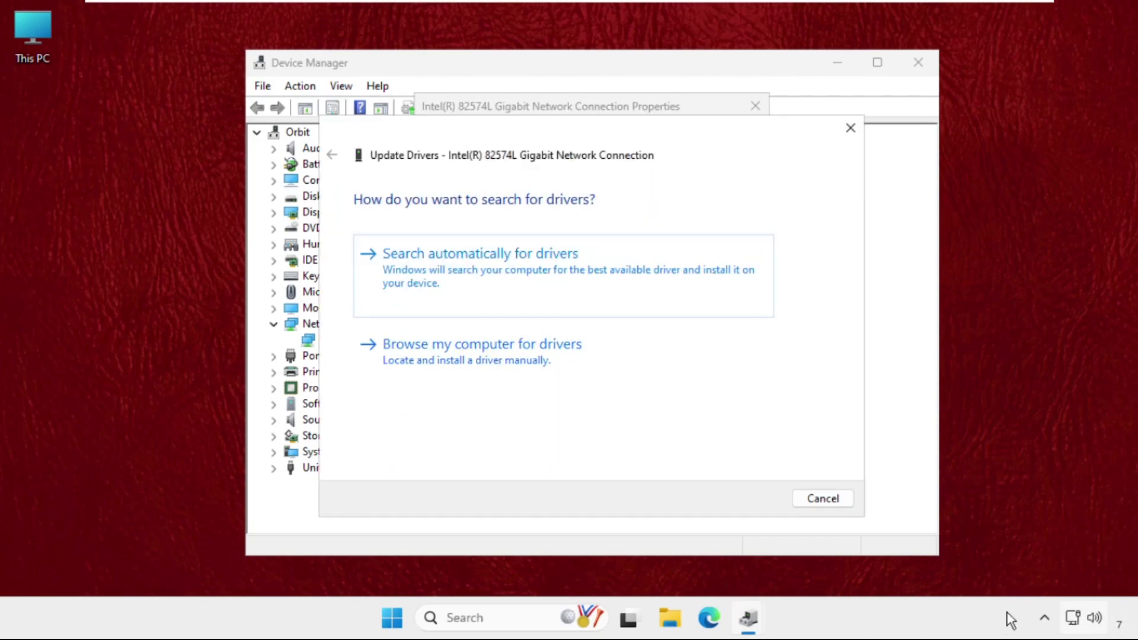
left_click(407, 280)
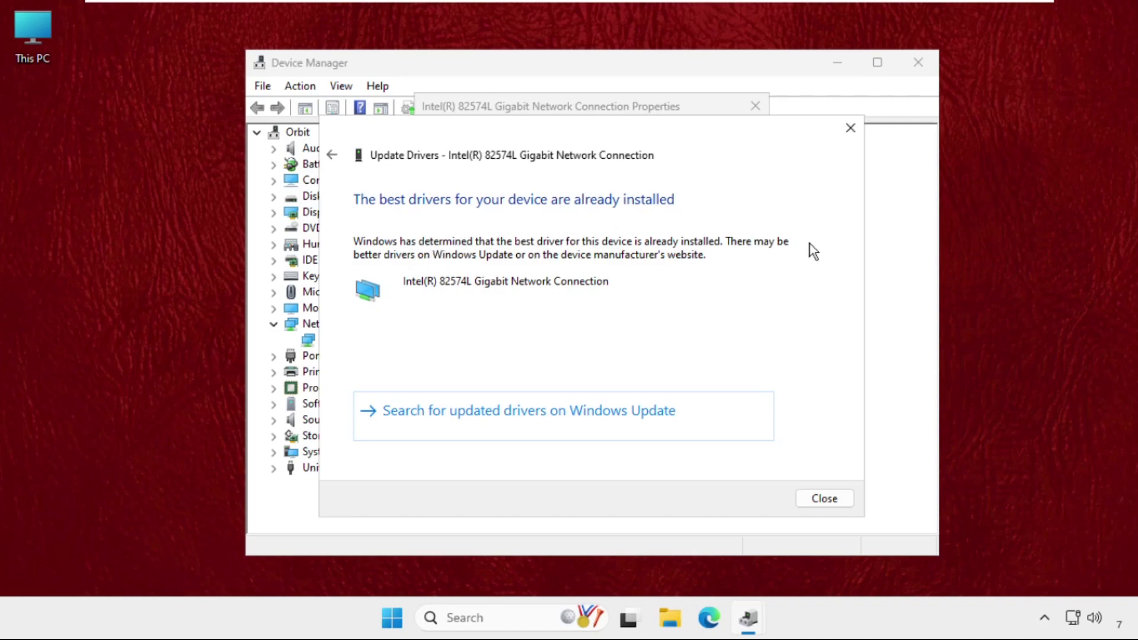
left_click(825, 498)
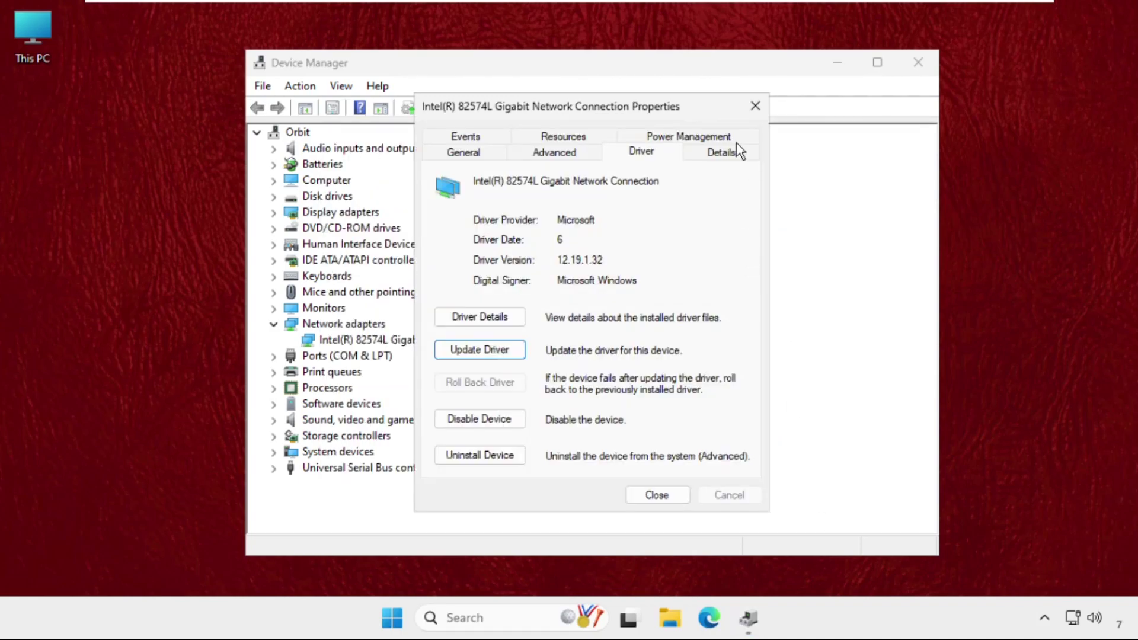
Close the adapter properties and Device Manager, then choose Restart from the Start menu's power options.
left_click(754, 109)
left_click(934, 64)
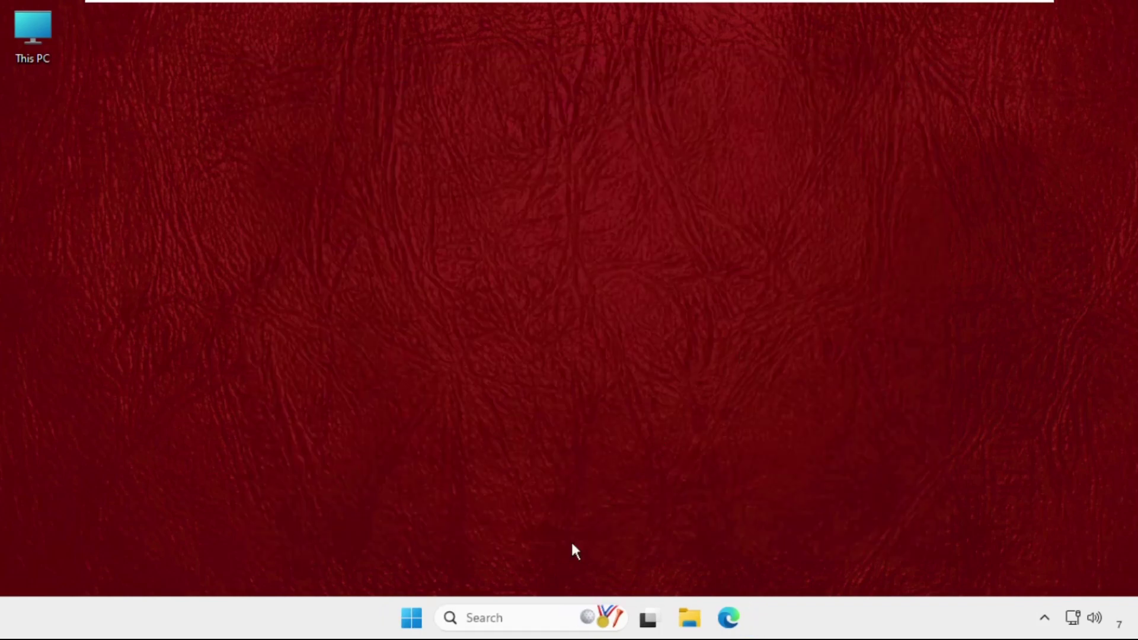
left_click(411, 617)
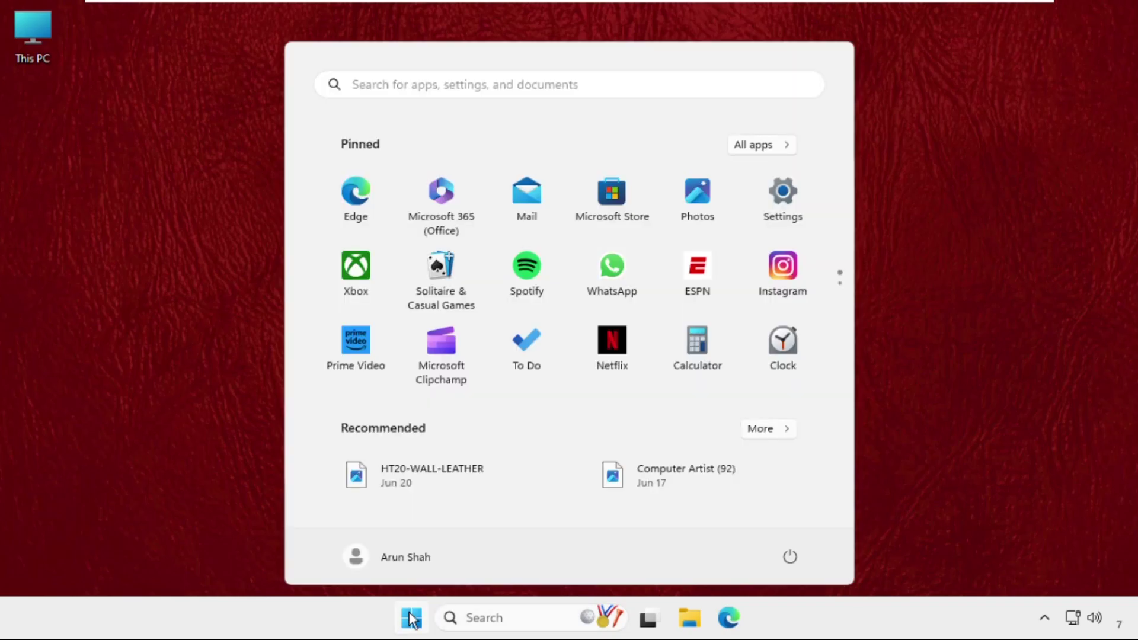
left_click(791, 560)
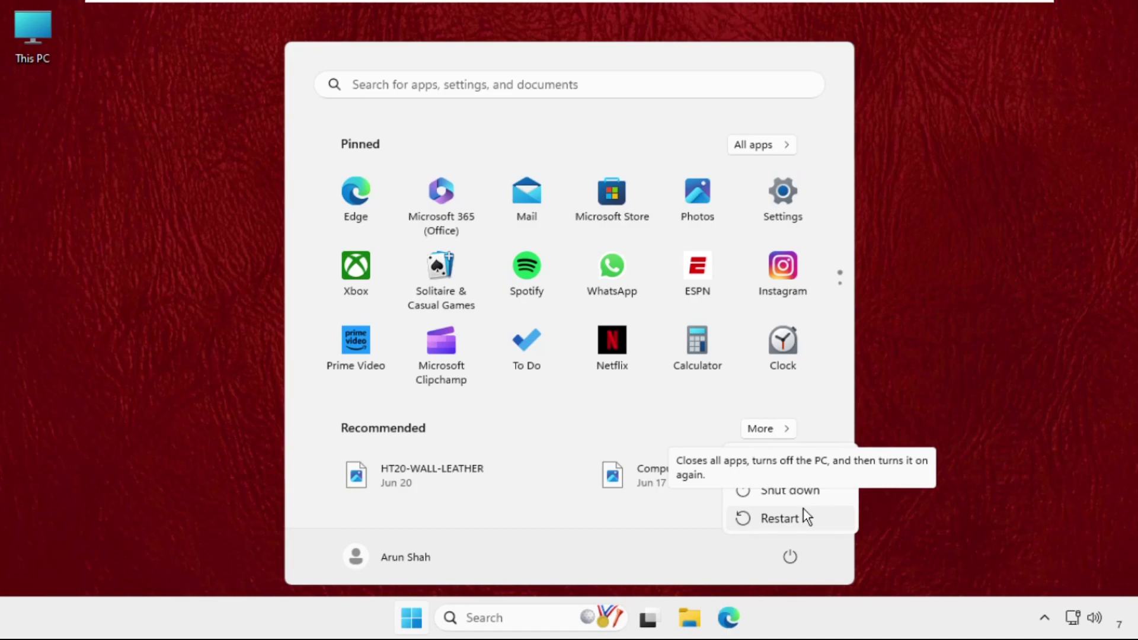
left_click(941, 339)
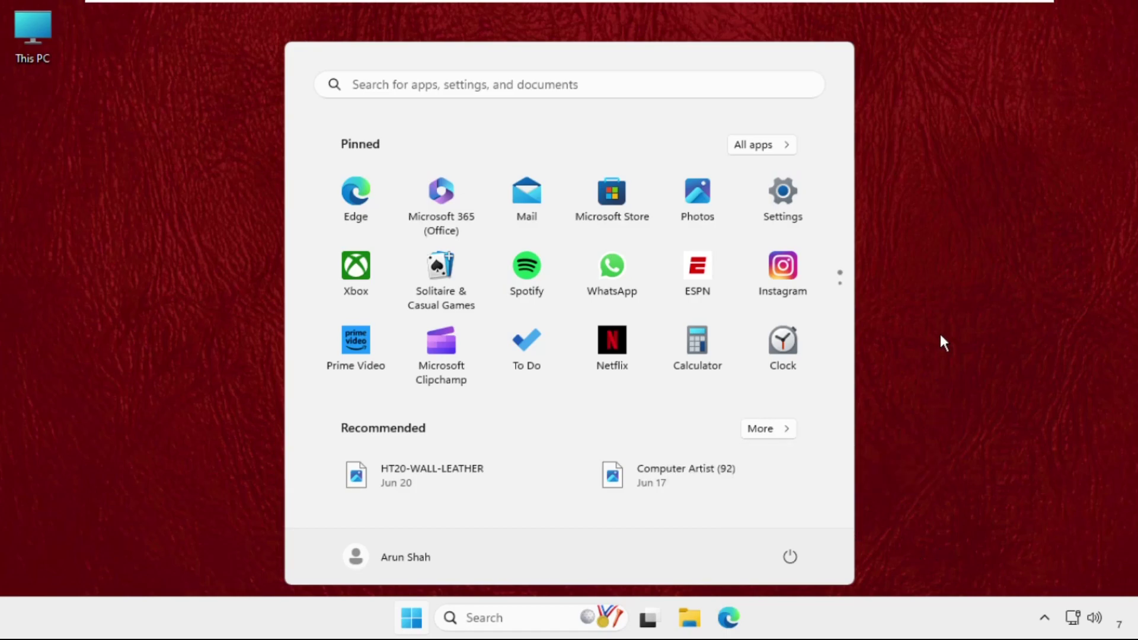
left_click(941, 339)
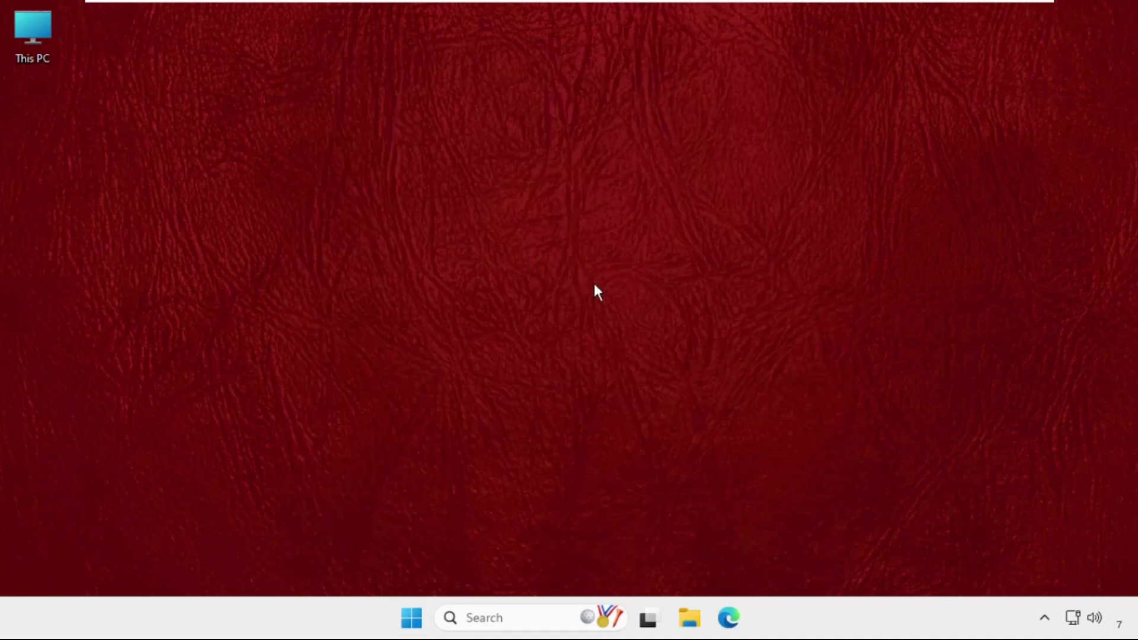